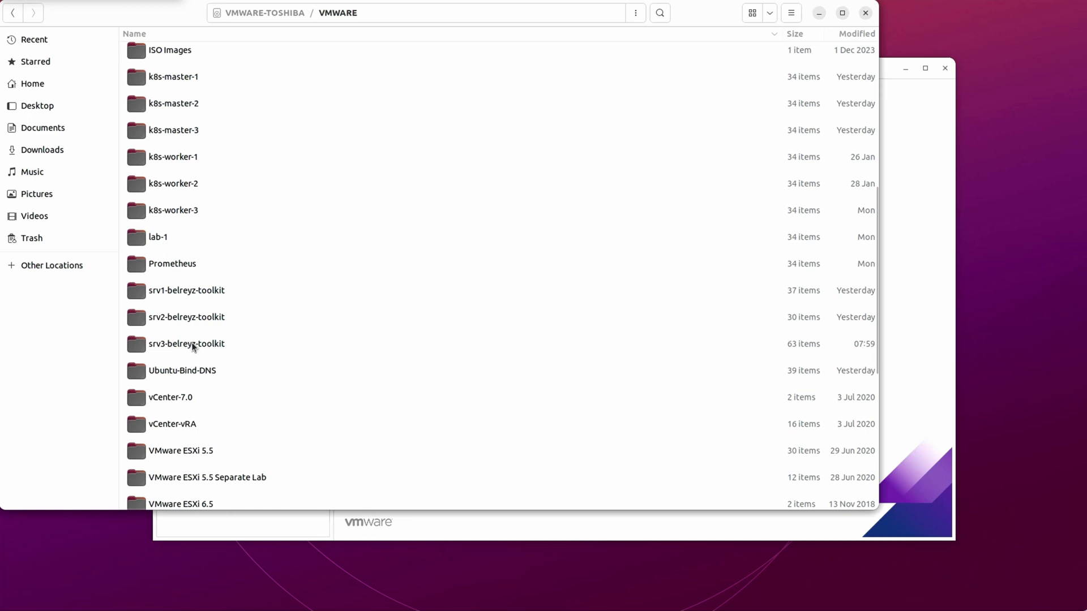
- Copy all files and folders inside srv3-belreyz-toolkit, then return to the VMWARE listing
double_click(191, 344)
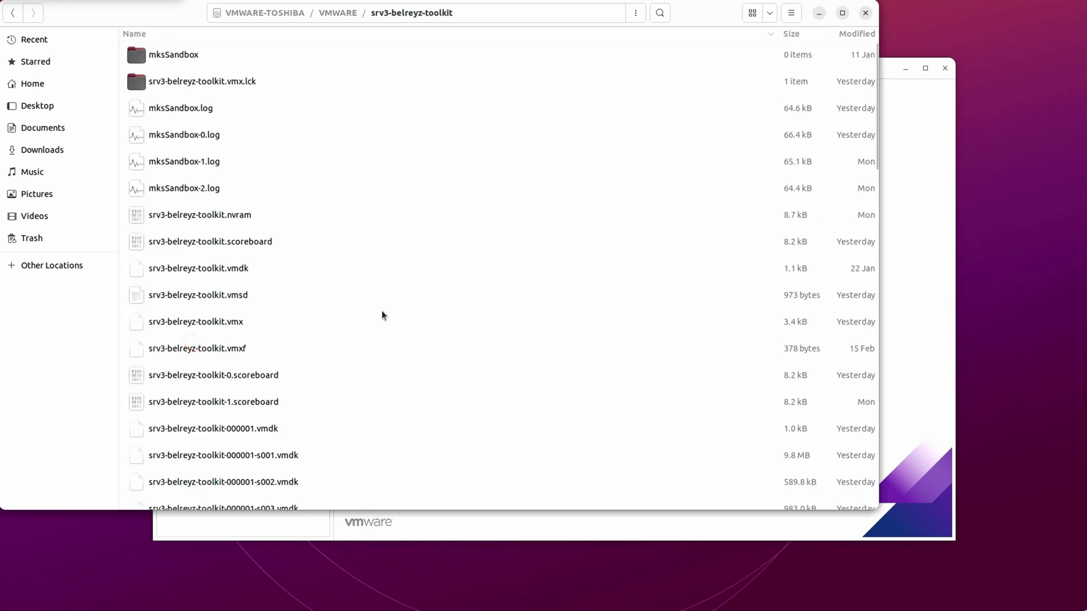
click(385, 249)
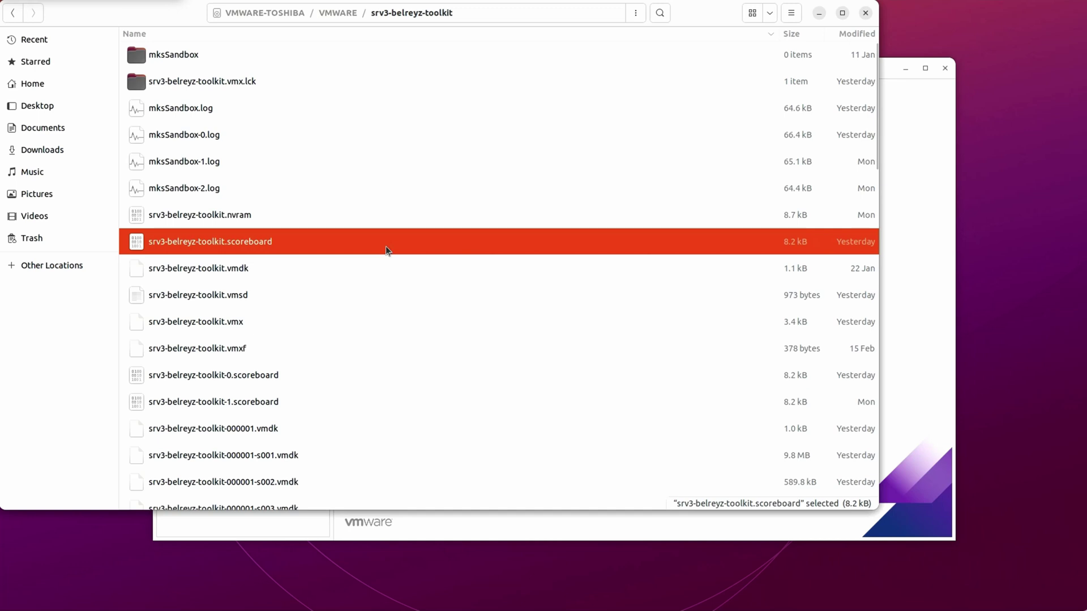
key(ctrl+a)
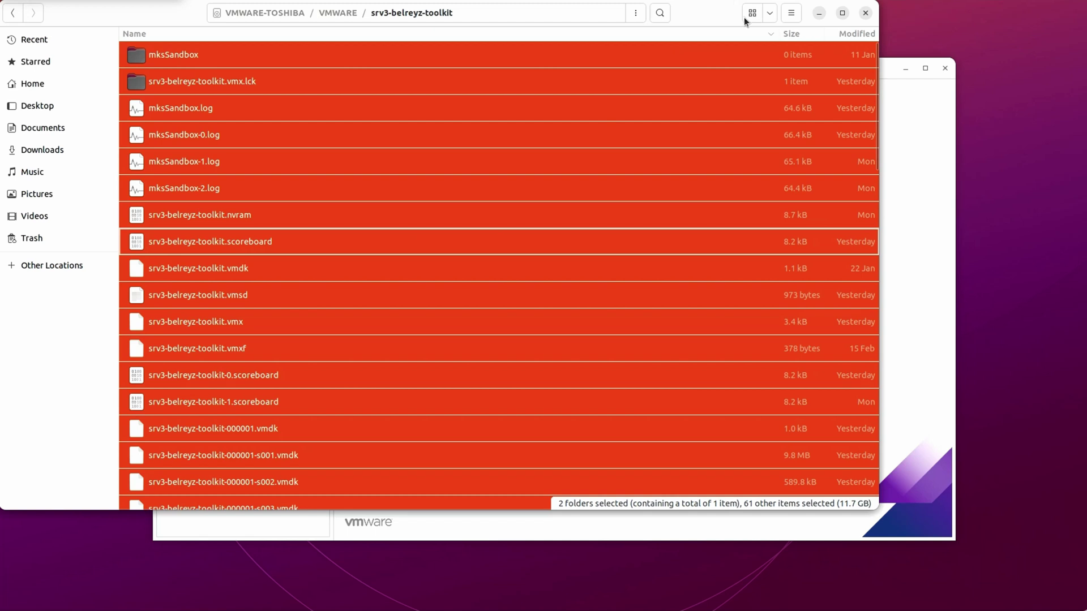
click(342, 13)
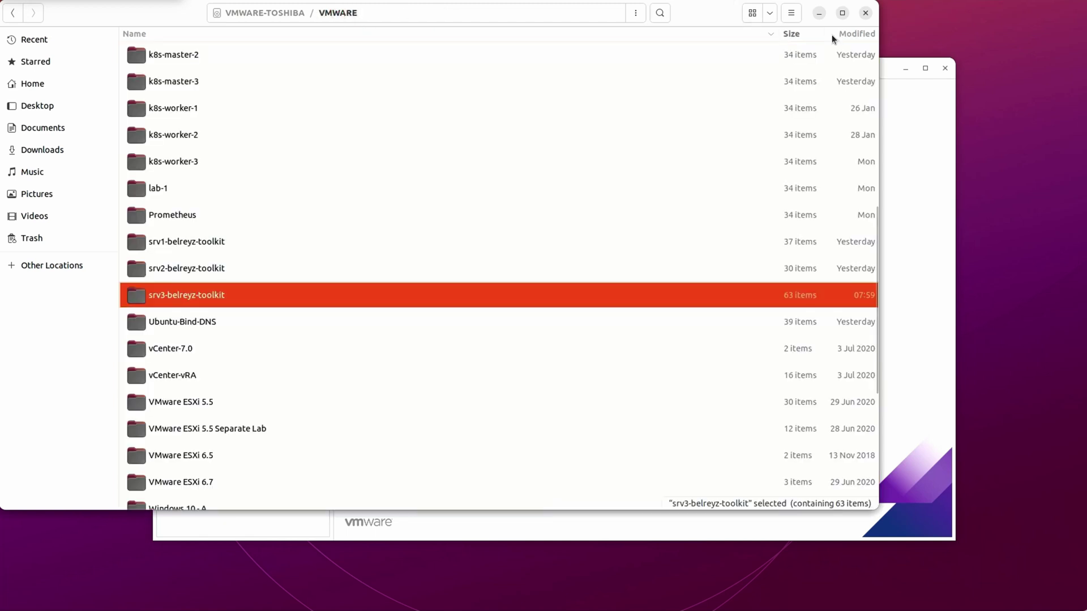
click(792, 14)
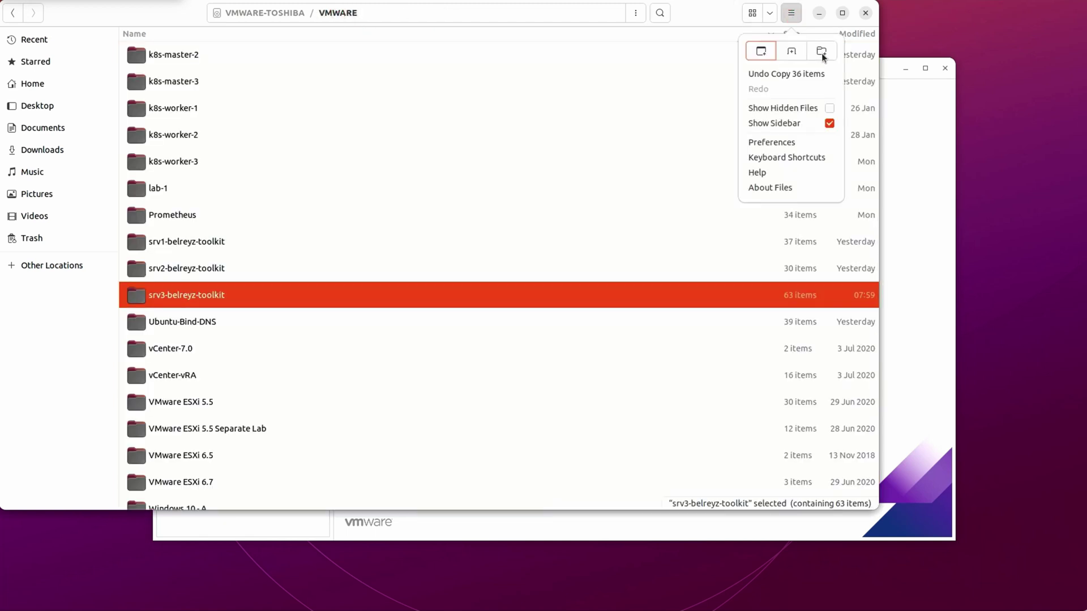
- Create an empty folder named srv3-belreyz-toolkit-clone in the VMWARE folder
click(821, 54)
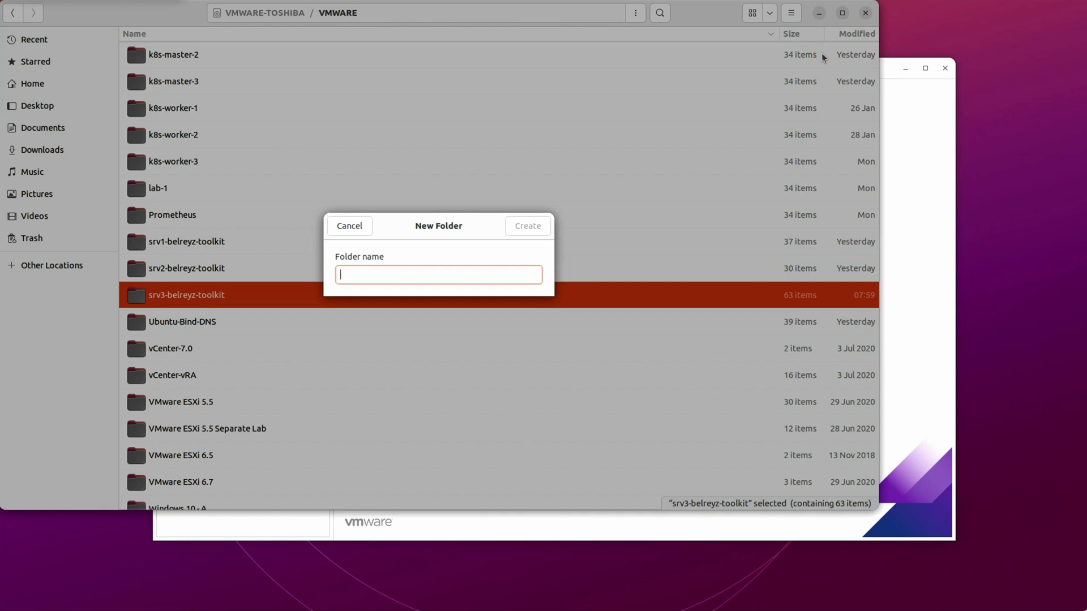
text(srv3)
key(BackSpace)
key(BackSpace)
text(v3-belreyz)
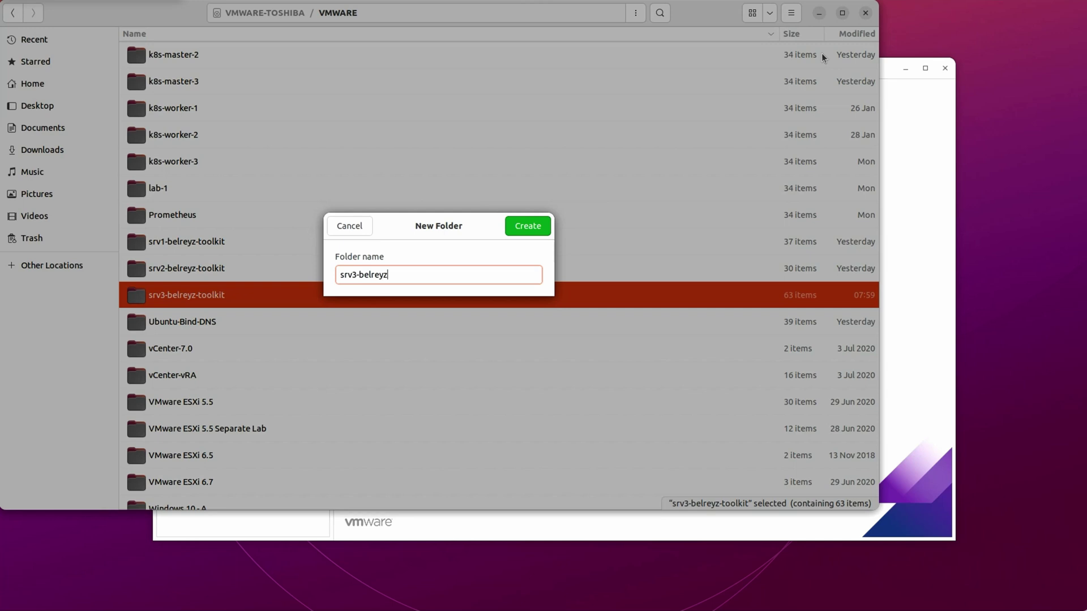
text(-toolkit-clone)
click(528, 226)
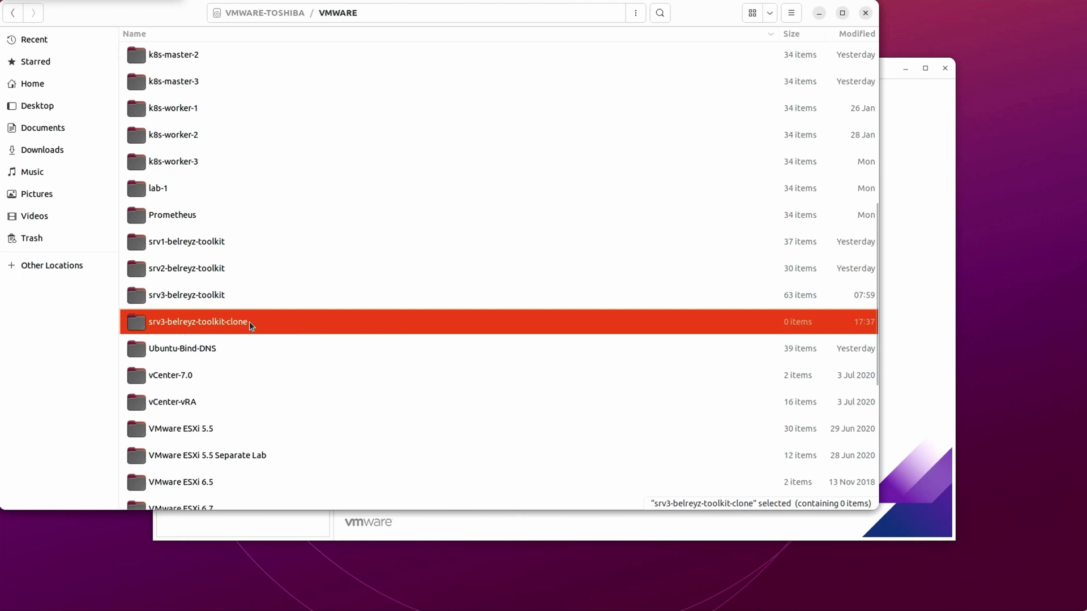
- Paste the copied VM files into the empty srv3-belreyz-toolkit-clone folder
double_click(262, 323)
right_click(332, 167)
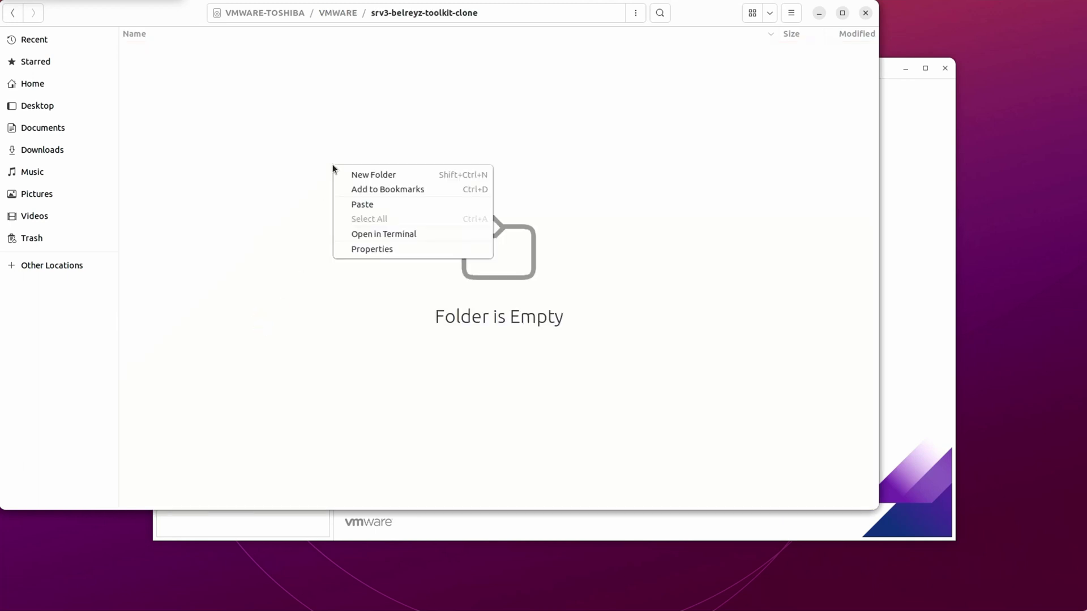
click(363, 204)
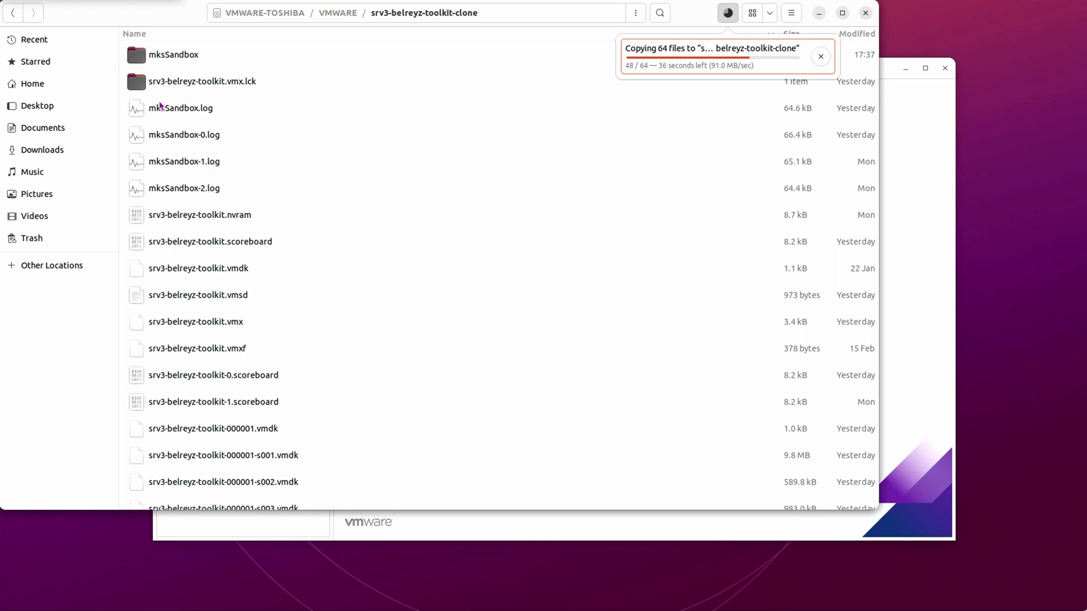
- Reopen srv3-belreyz-toolkit-clone from VMWARE to verify all copied files arrived
key(ctrl+a)
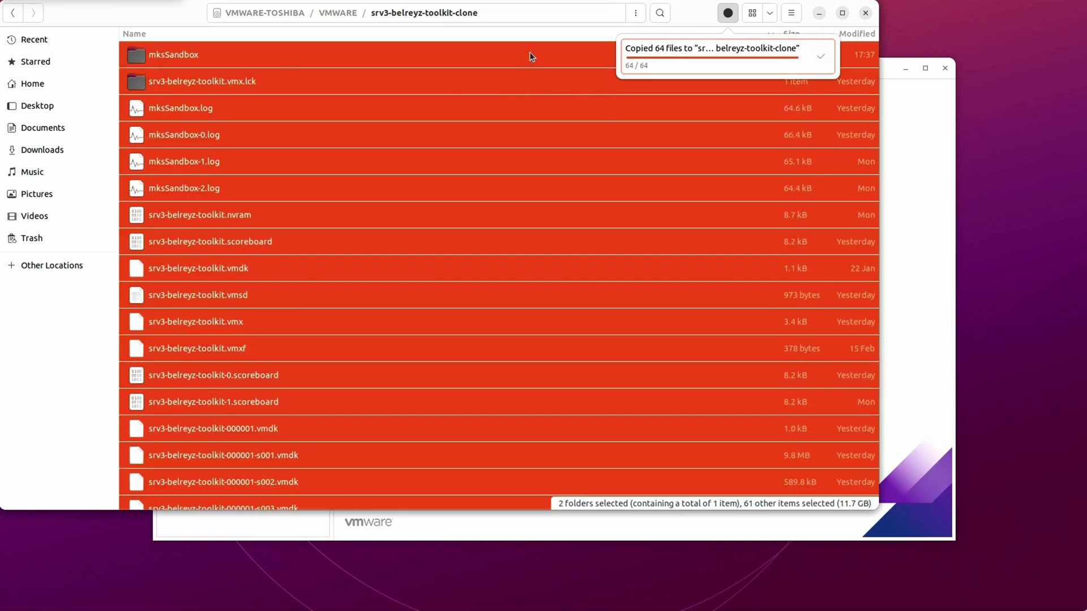
click(283, 81)
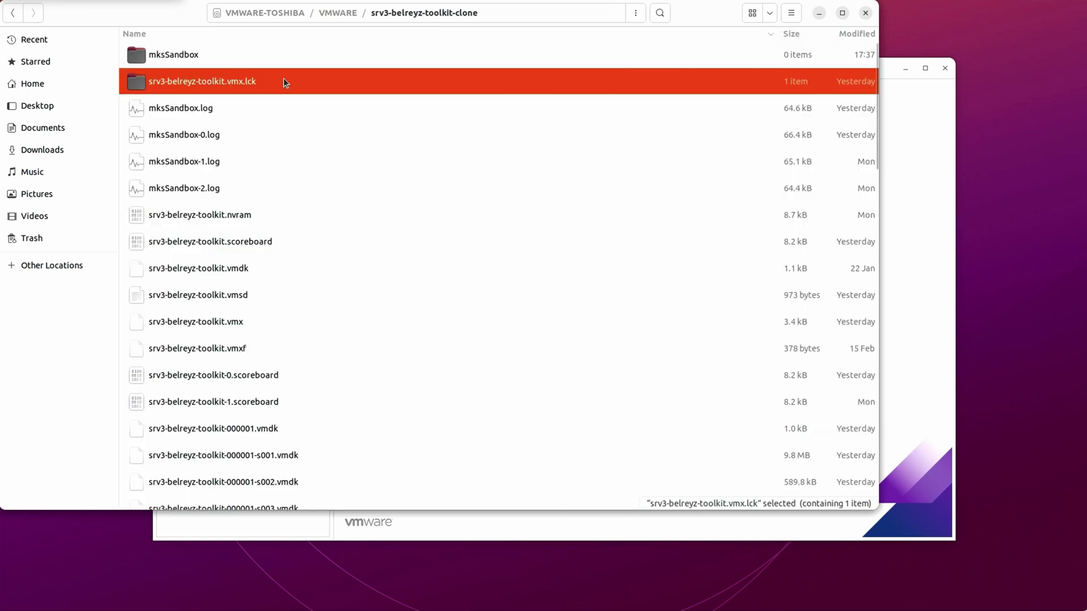
click(346, 16)
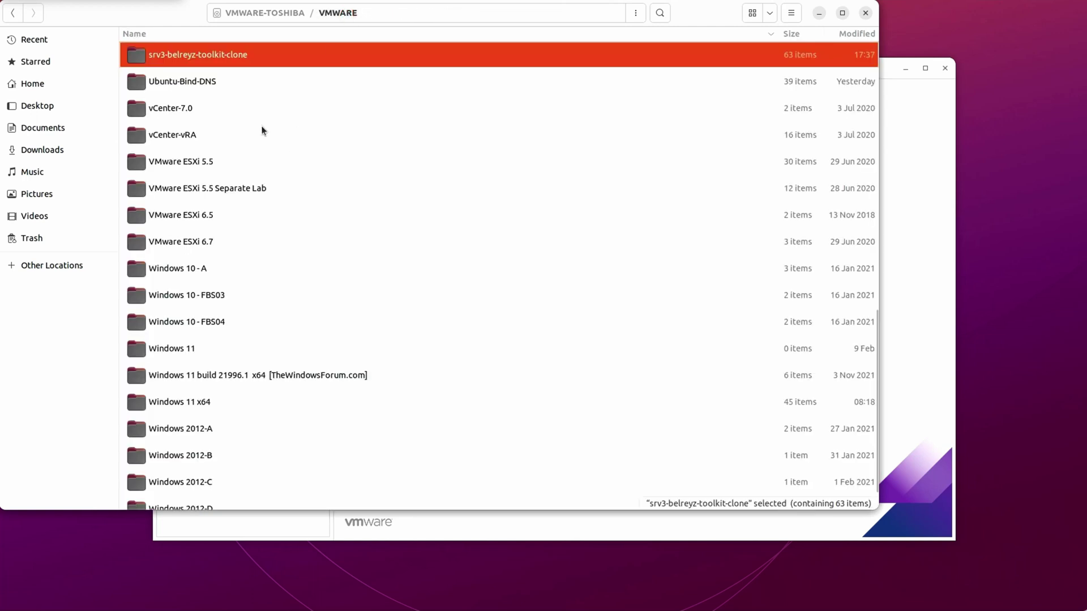
double_click(251, 56)
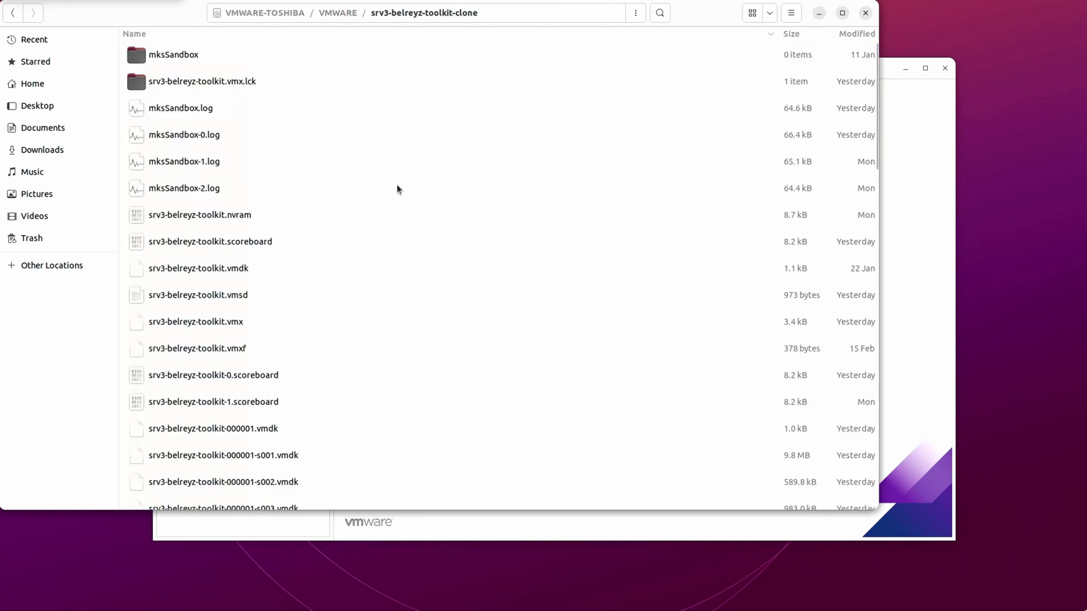
scroll(398, 188, down, 15)
scroll(411, 306, up, 15)
click(929, 162)
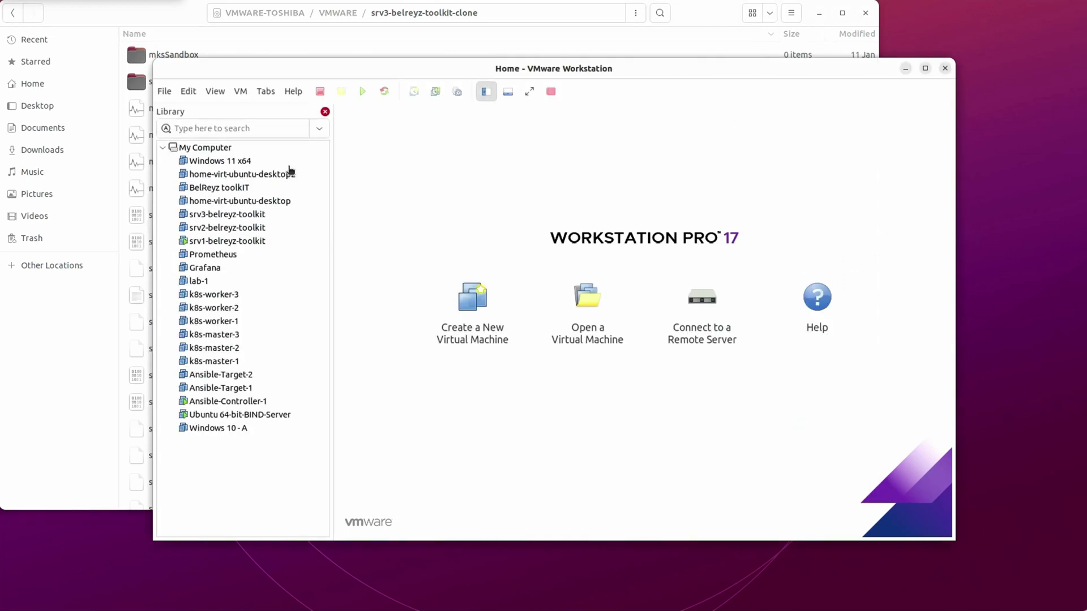
- Open srv3-belreyz-toolkit.vmx from VMWARE-TOSHIBA > VMWARE > srv3-belreyz-toolkit-clone into the library
click(164, 91)
click(187, 139)
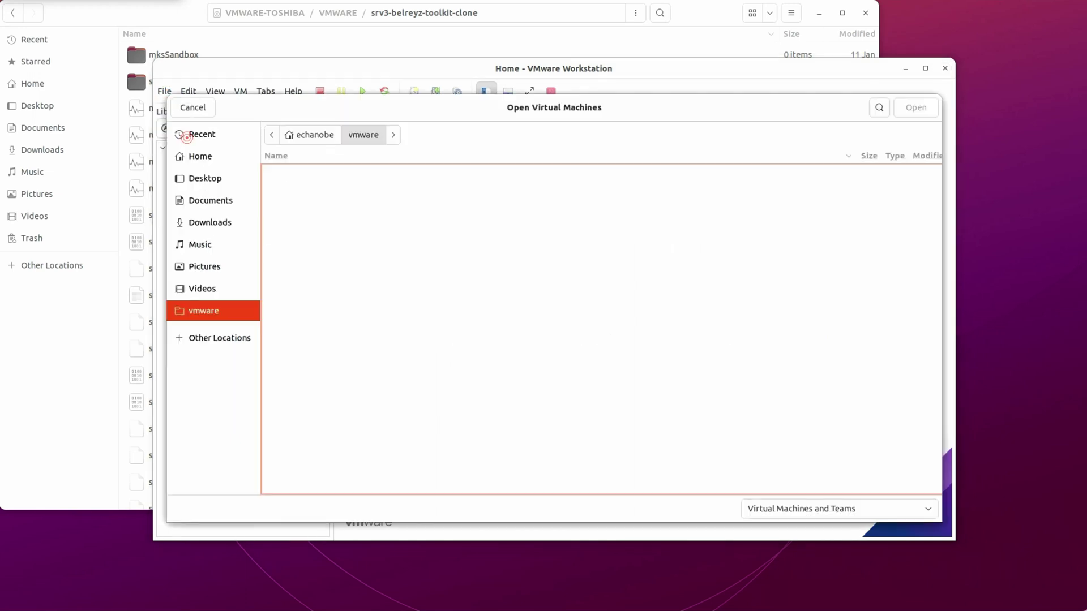
click(207, 338)
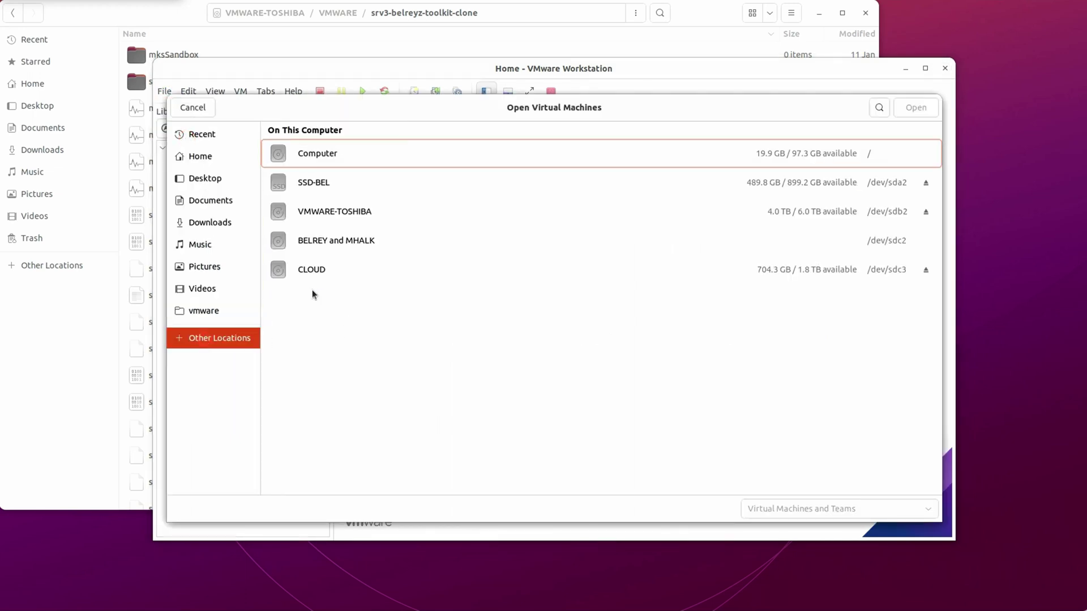
click(324, 217)
double_click(310, 199)
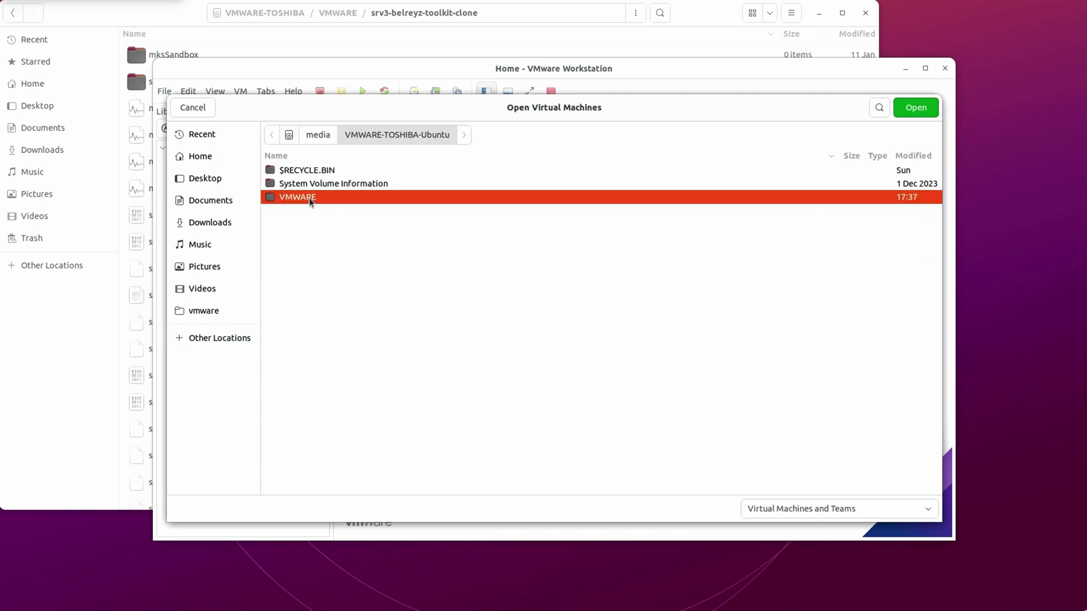
scroll(323, 345, down, 4)
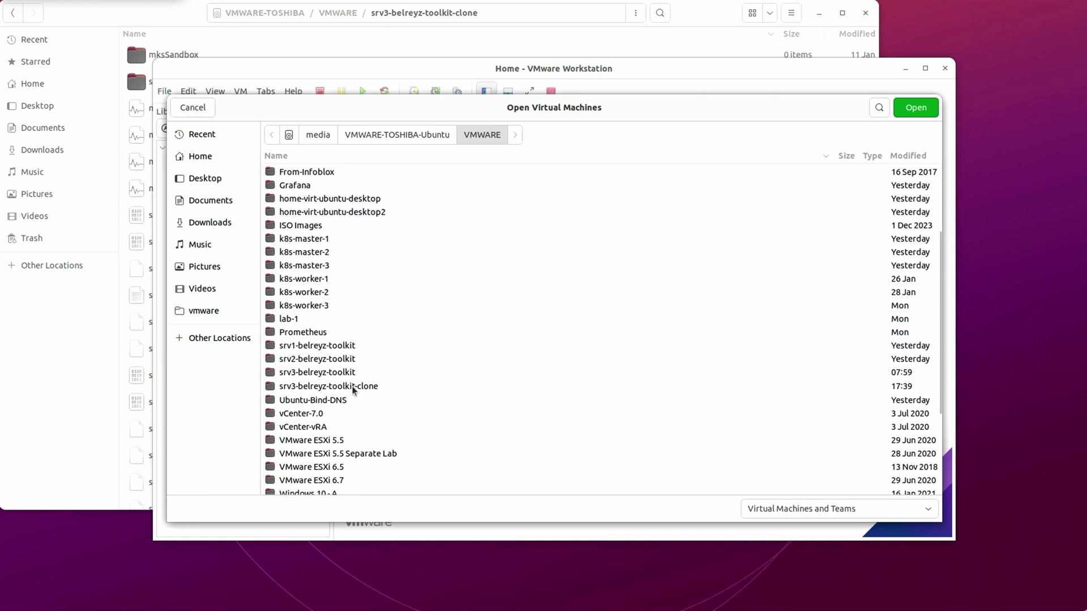
double_click(352, 390)
click(336, 198)
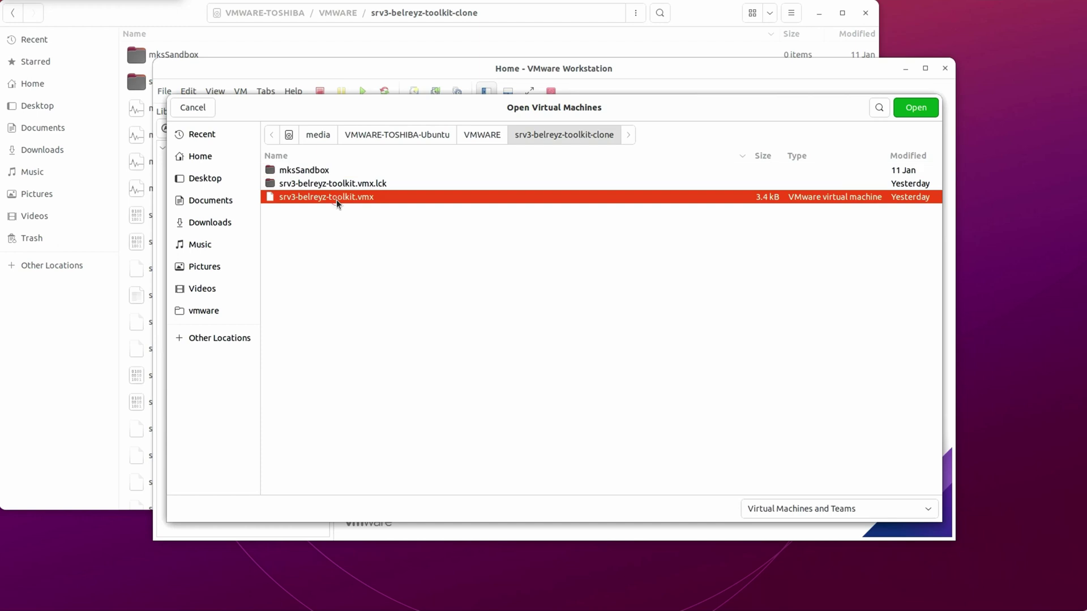
click(916, 110)
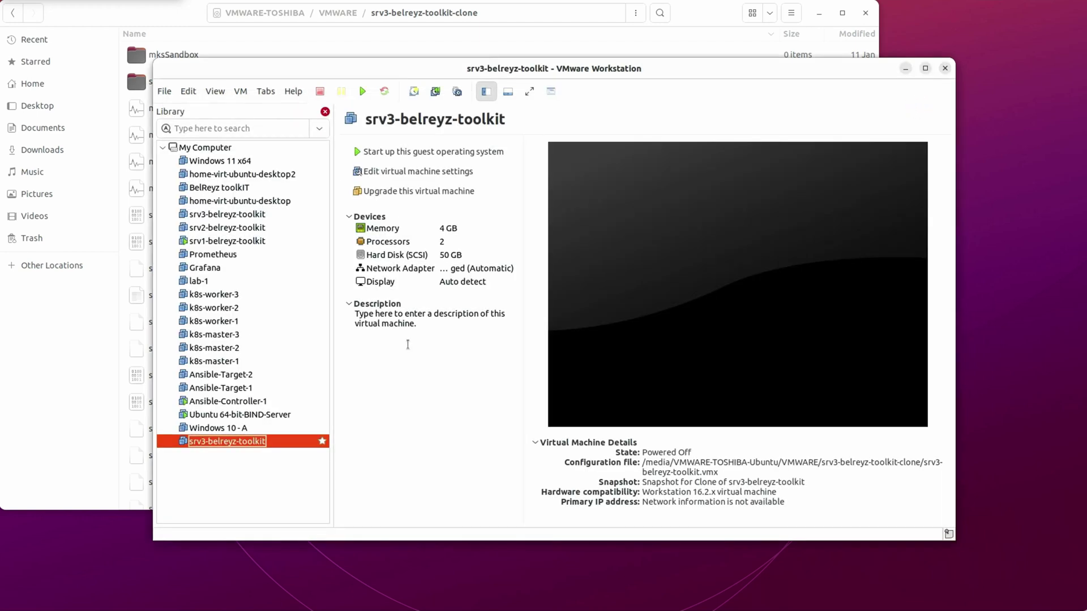
- Power on the cloned VM, answer 'I Copied It', and wait for the Ubuntu login prompt
click(421, 153)
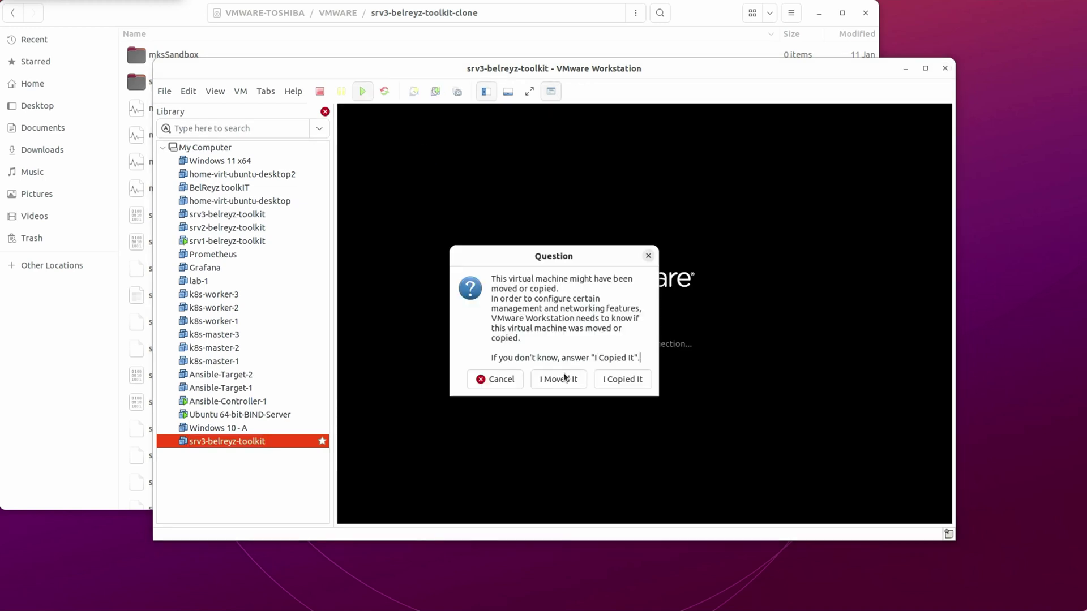
click(626, 381)
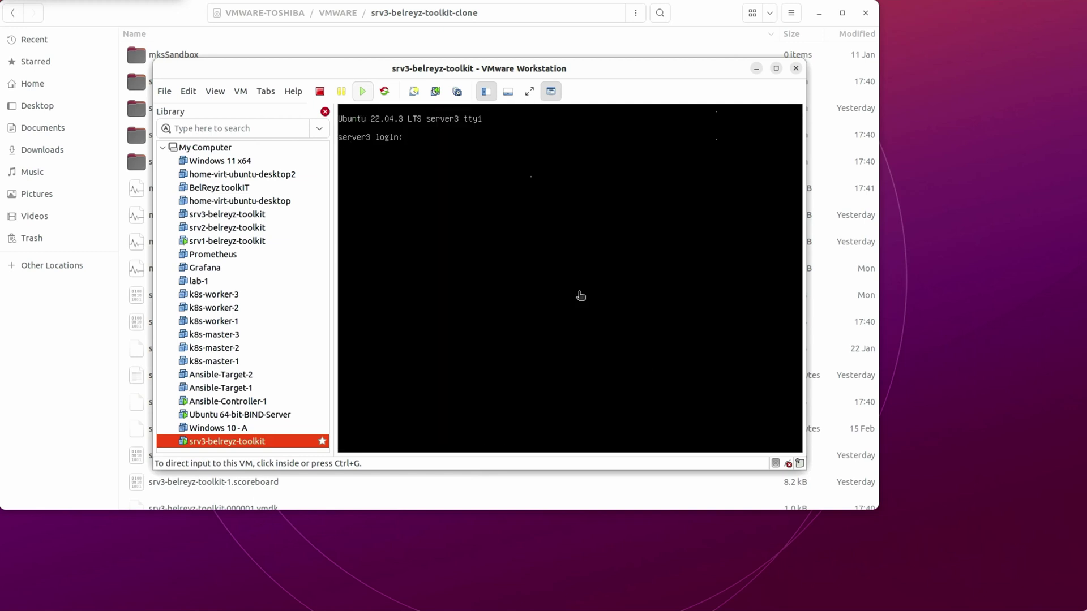
click(503, 228)
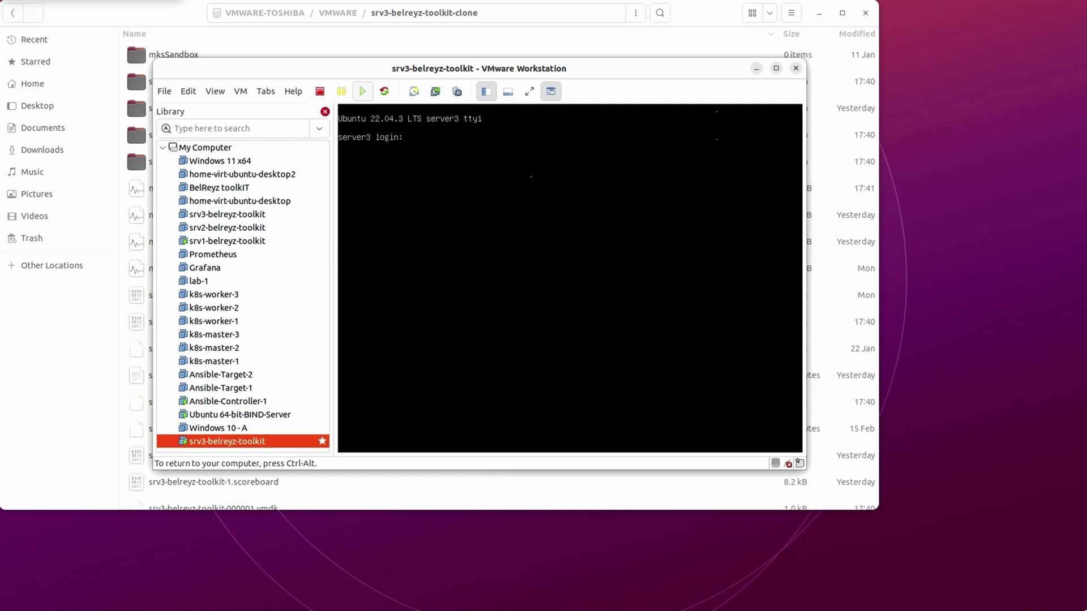
- Log in to the guest console with the server's username and password
key(Return)
key(Return)
key(Return)
key(Return)
key(Return)
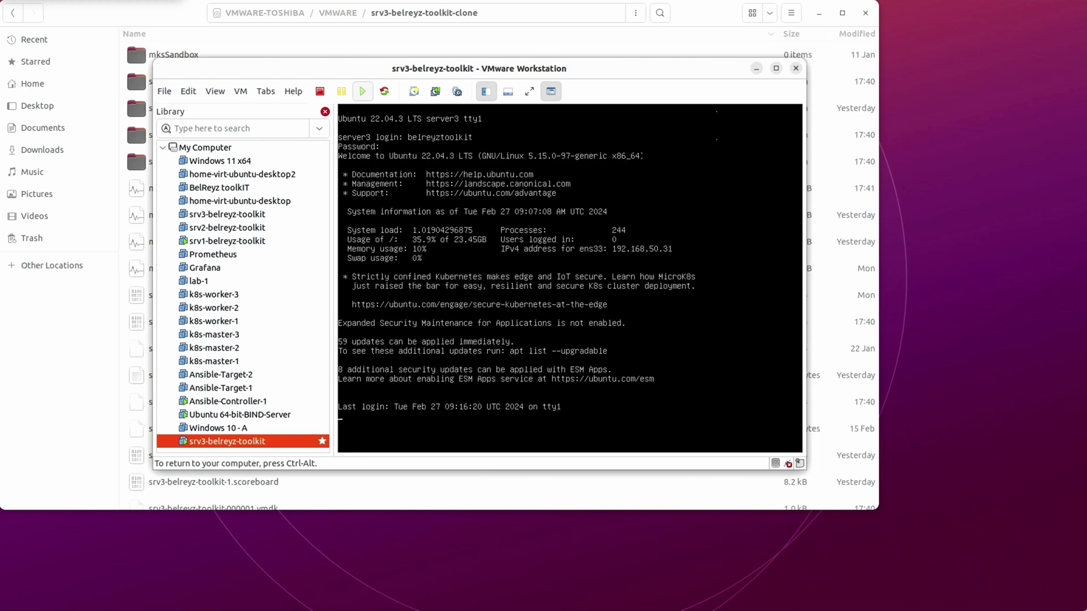
key(Return)
key(Return)
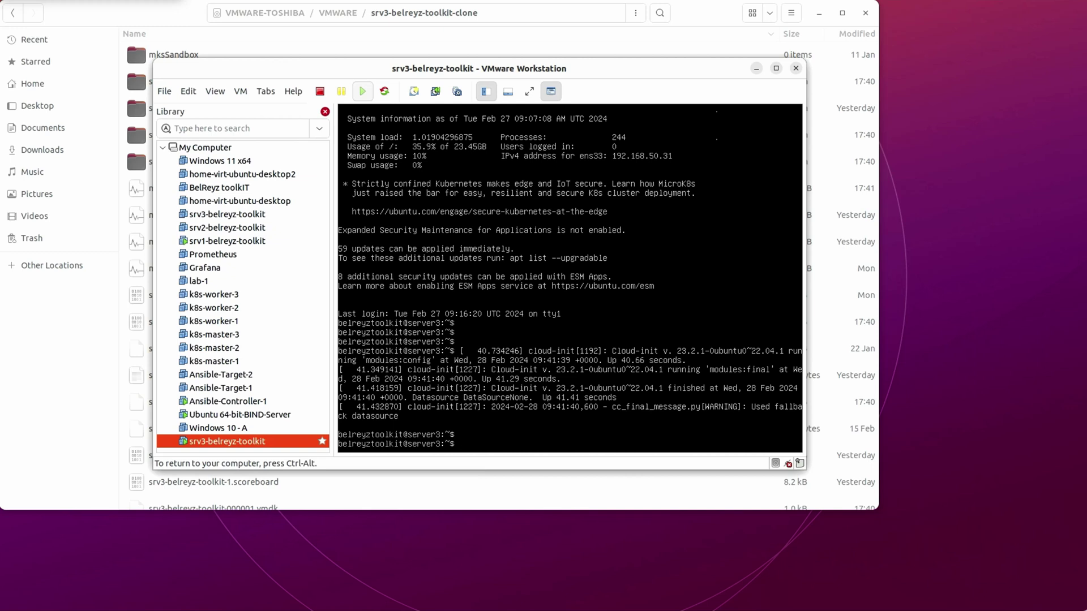
- Run 'ip a' and 'dig google.com' to confirm address 192.168.50.36 and DNS resolution
text(ip a)
key(Return)
key(Return)
key(Return)
key(Return)
key(Return)
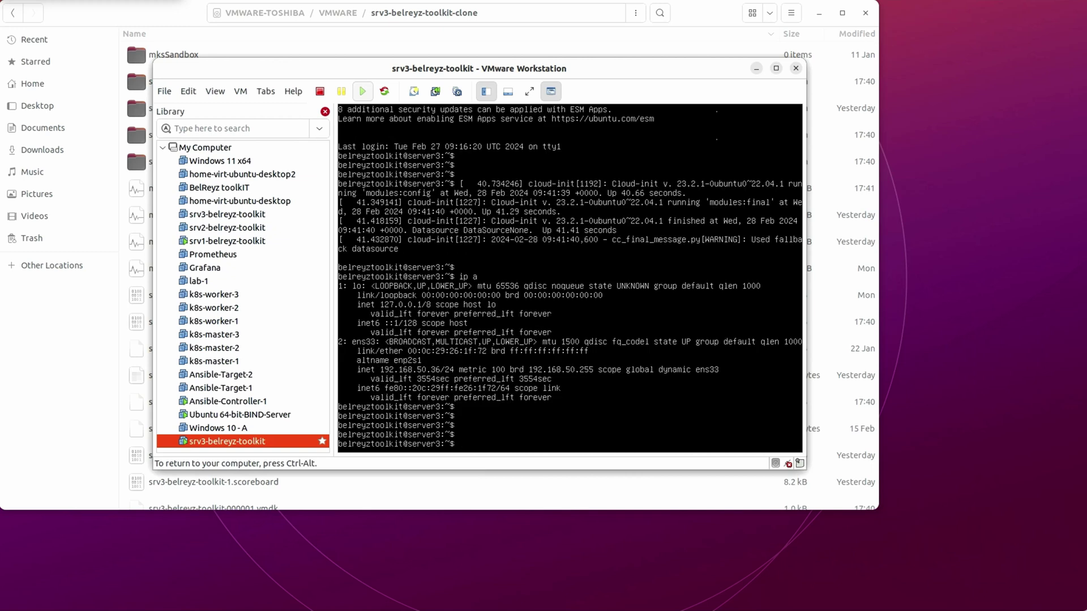
text(dig google.com)
key(Return)
key(Return)
key(Return)
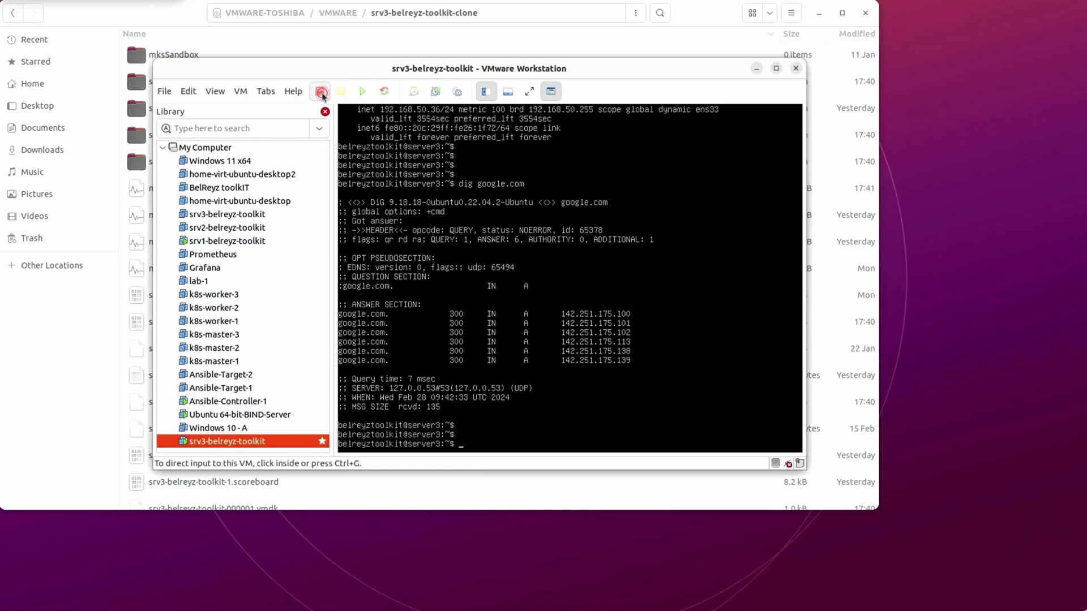
- Power off the cloned srv3-belreyz-toolkit VM and remove it with Delete from Disk
click(323, 95)
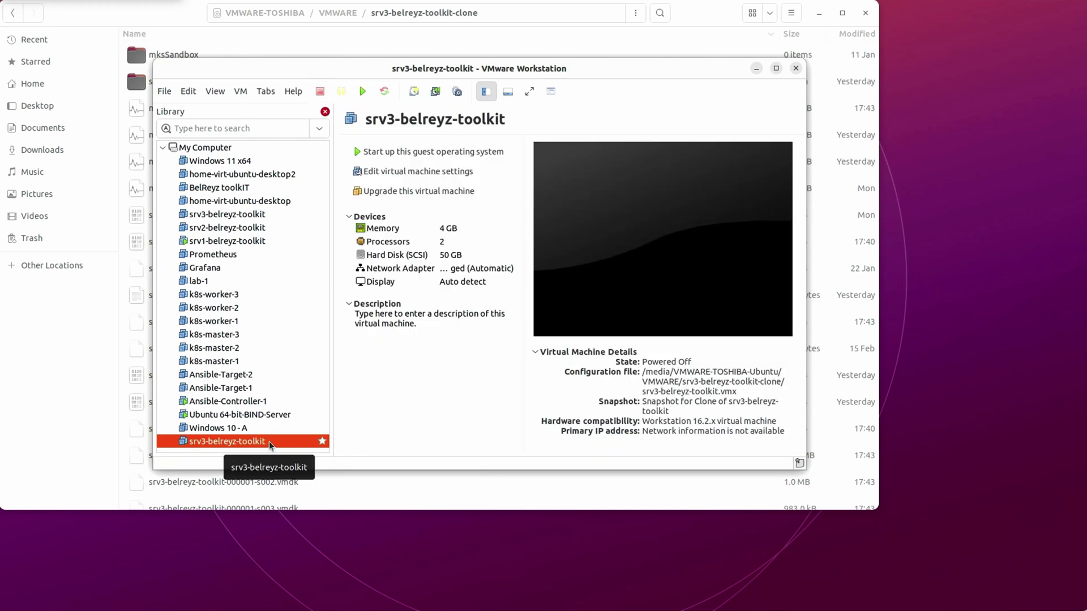
right_click(270, 441)
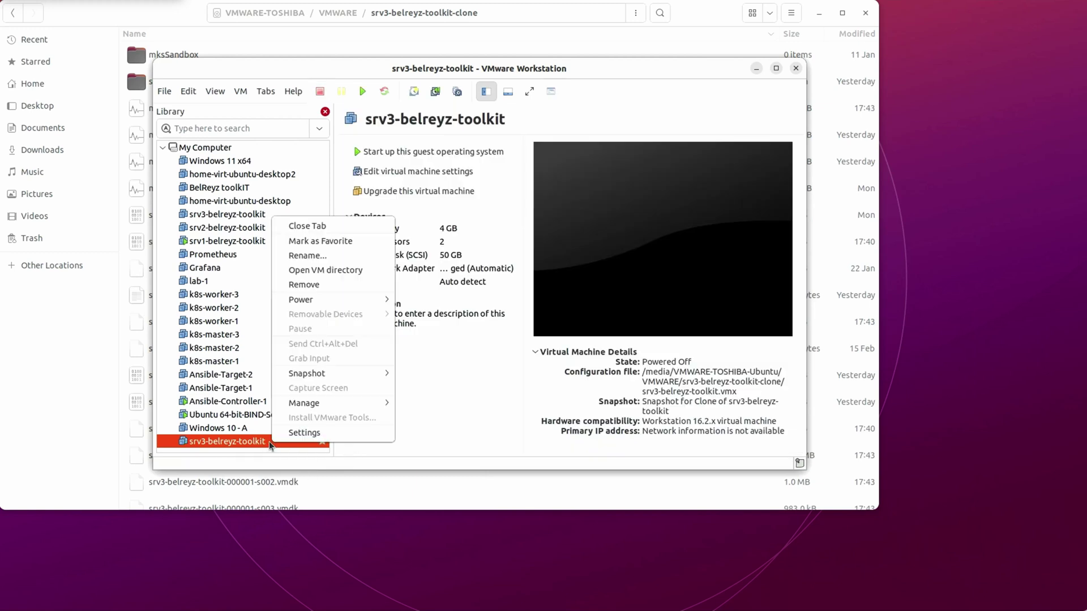
click(318, 284)
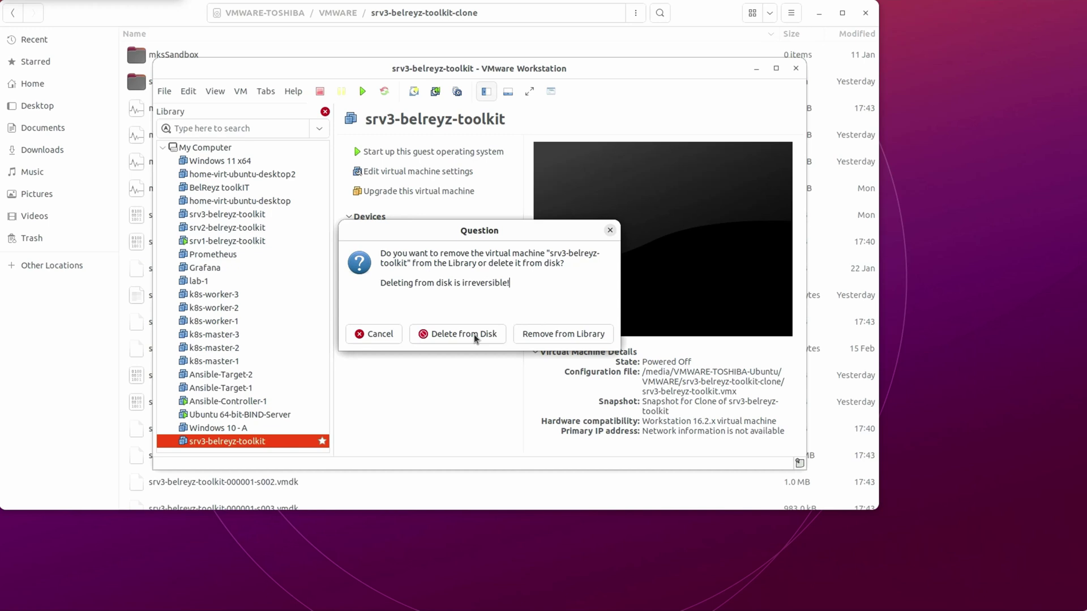
click(474, 335)
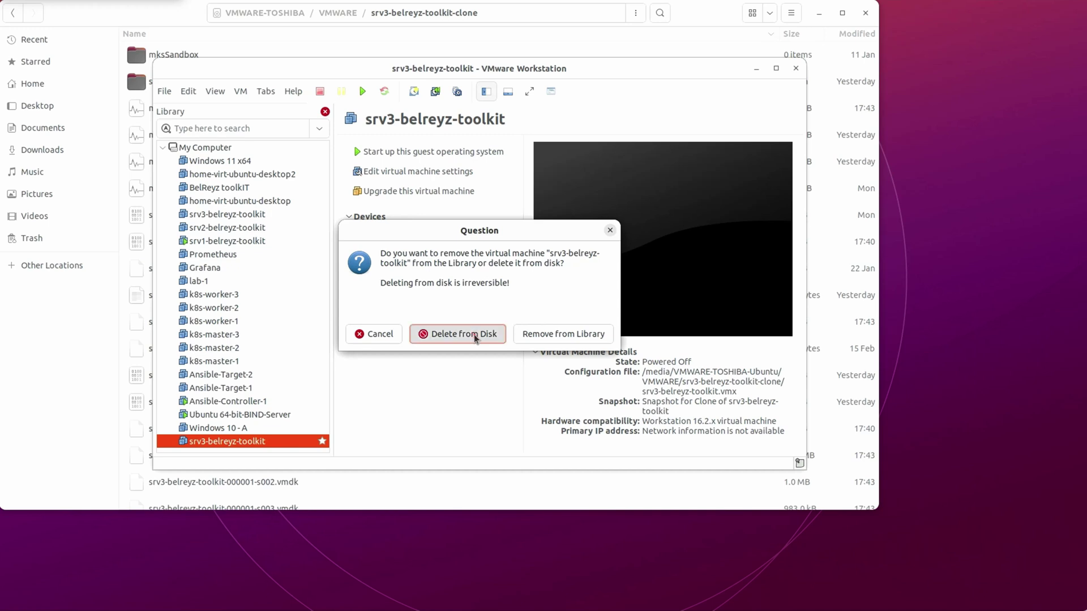
- Confirm the deletion, then check in Files that the original srv3-belreyz-toolkit folder remains in VMWARE
click(541, 337)
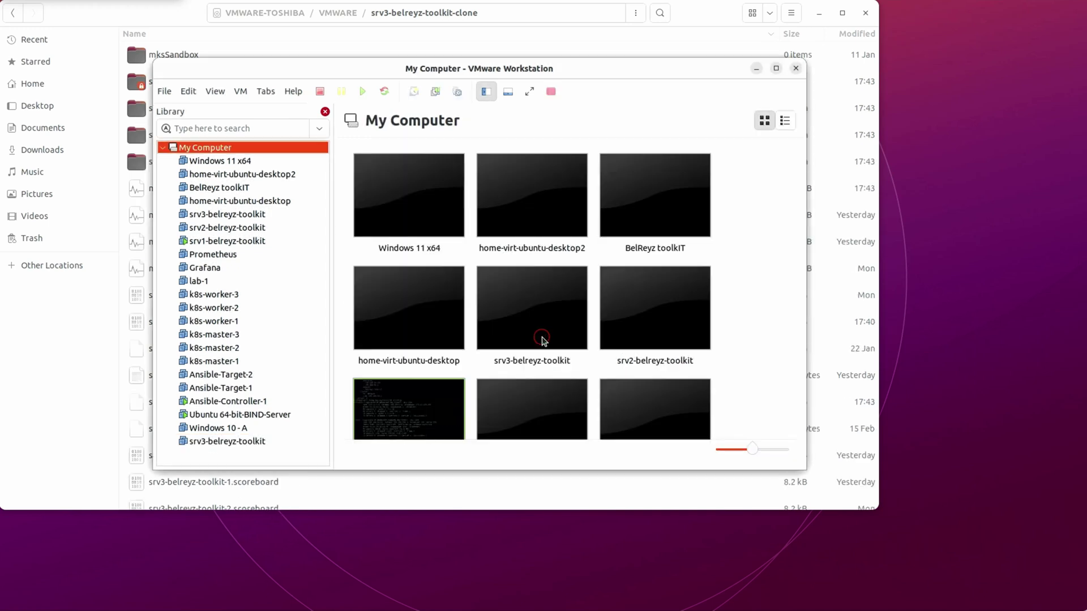
click(71, 391)
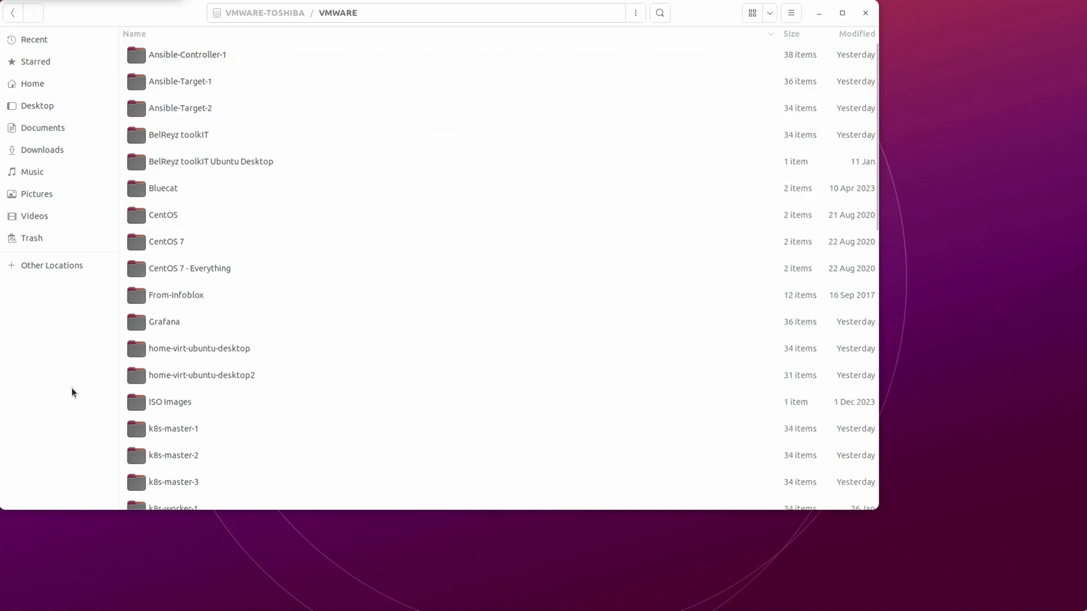
right_click(340, 15)
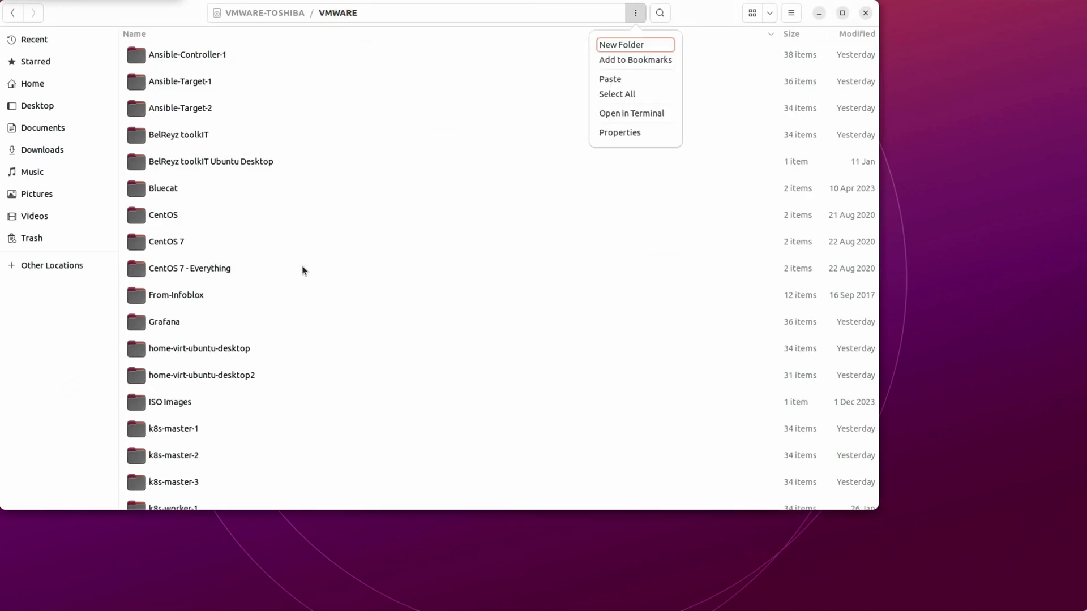
click(698, 20)
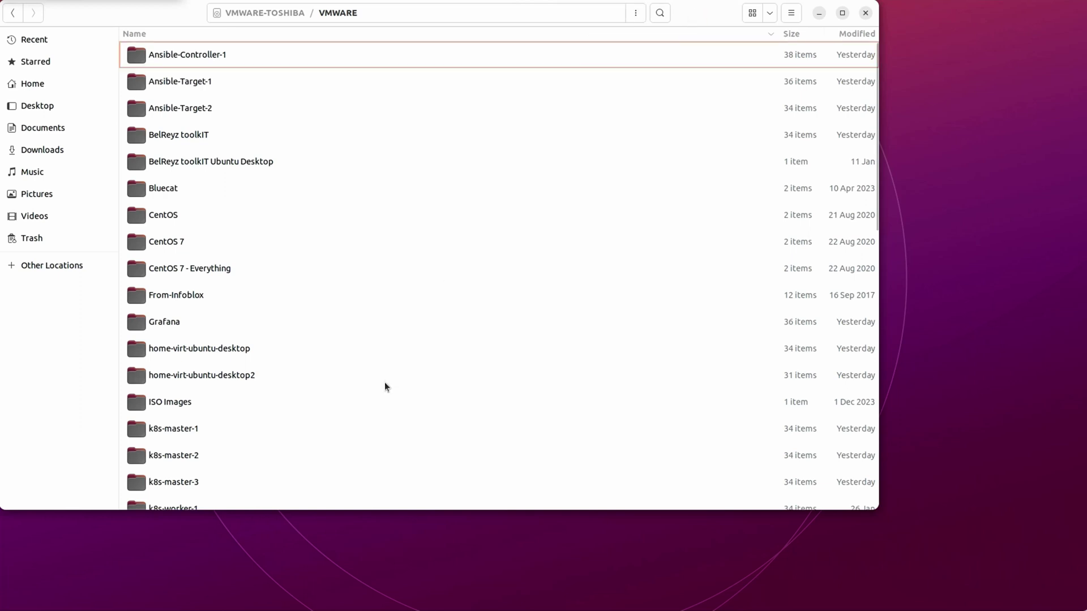
scroll(385, 382, down, 10)
scroll(385, 381, up, 2)
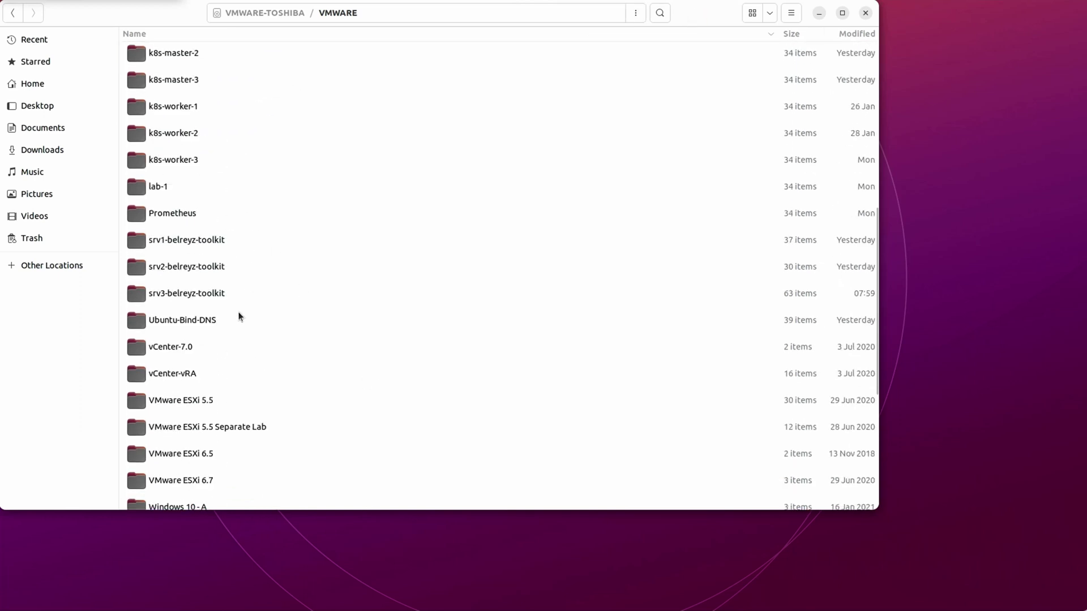
click(180, 298)
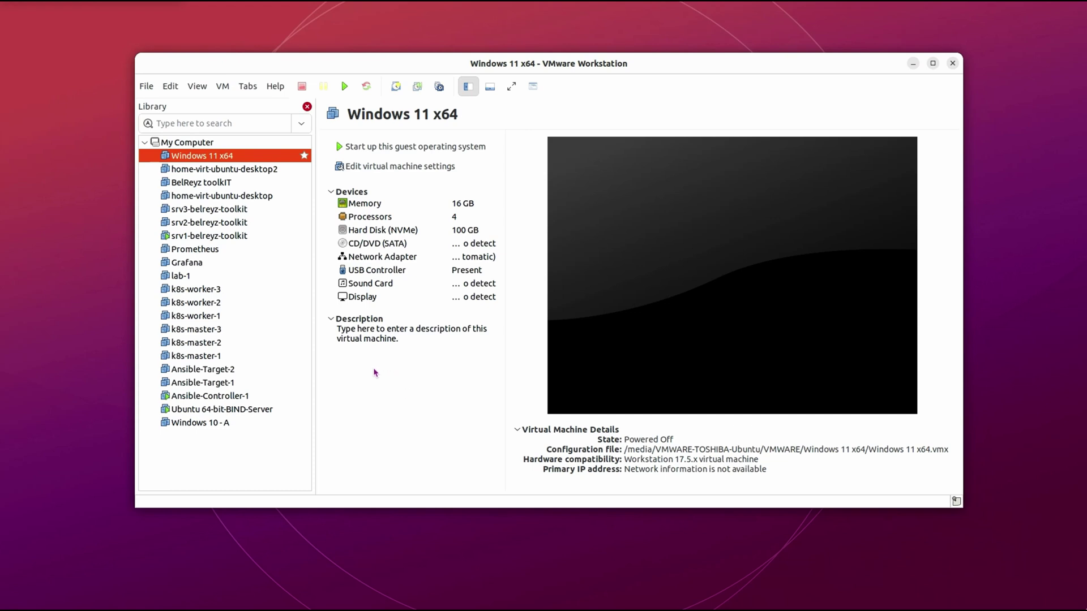
- Start the Clone wizard for Windows 10 - A, cloning from its current state
click(222, 425)
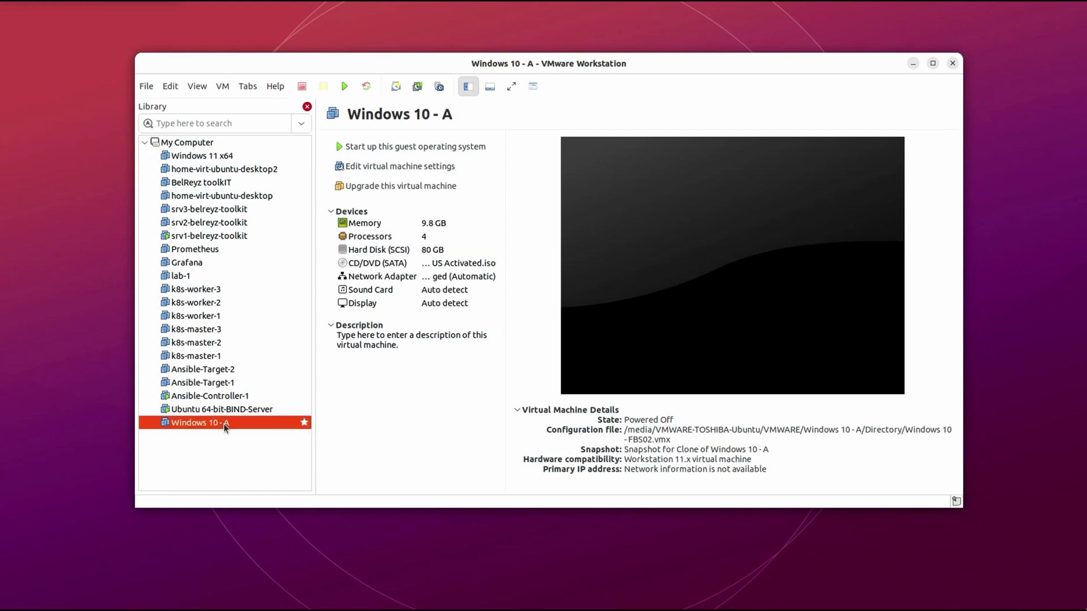
right_click(240, 425)
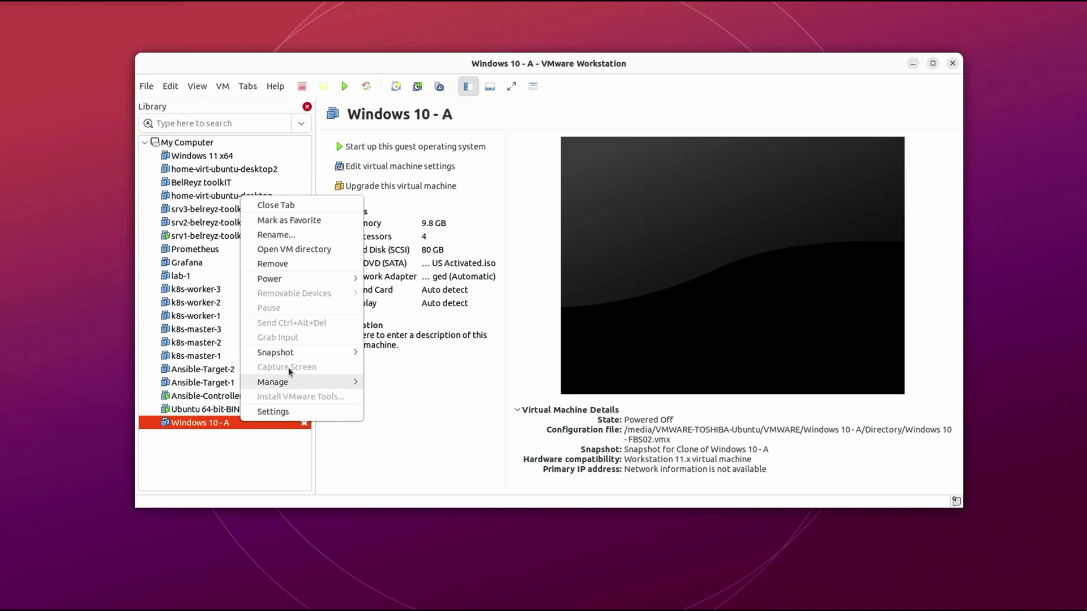
mouse_move(292, 385)
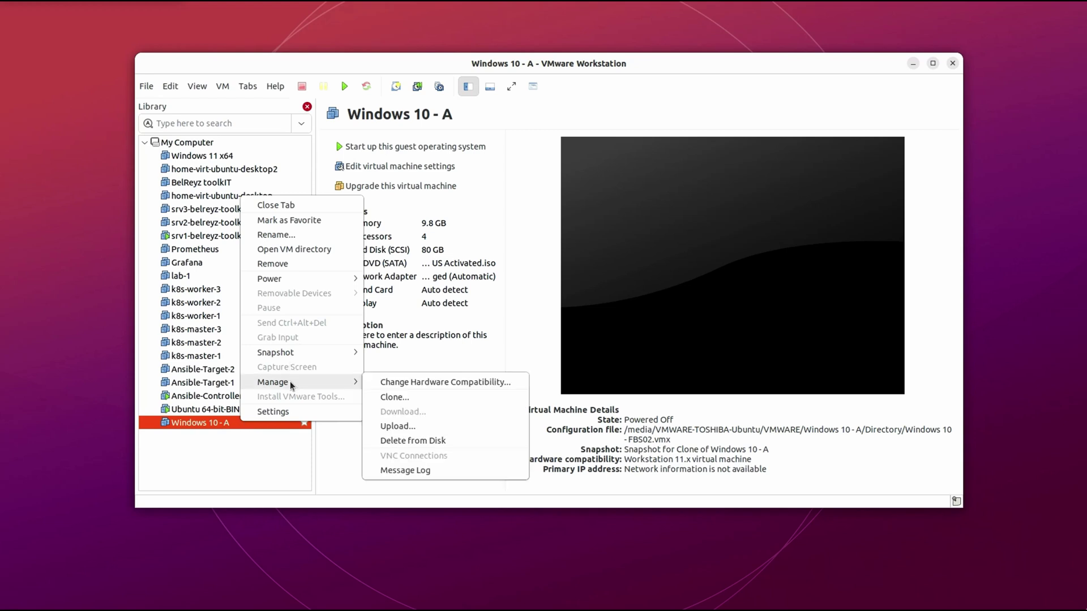
click(419, 399)
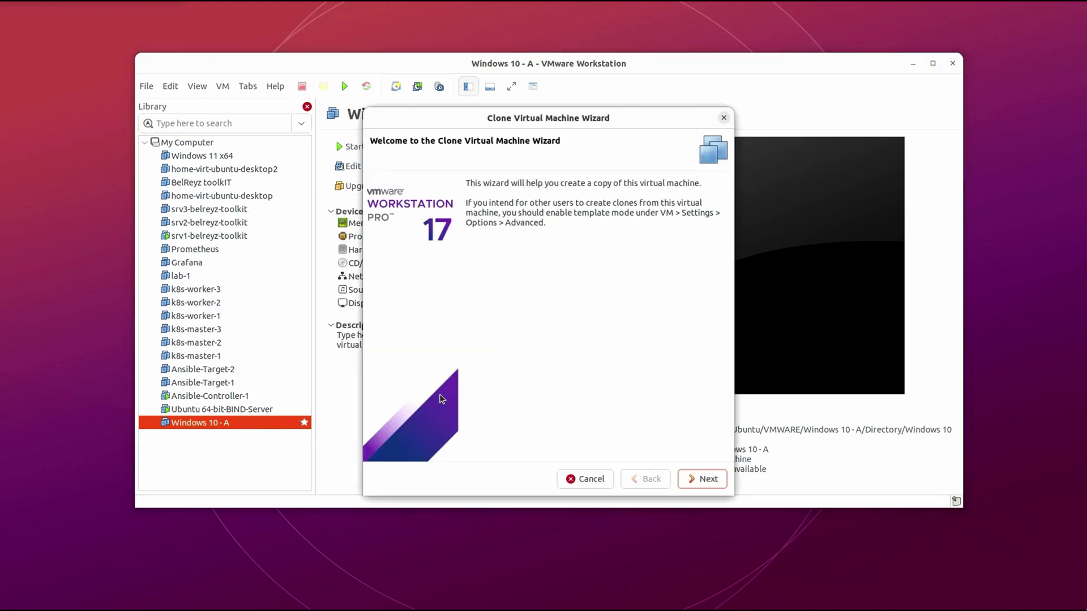
click(707, 479)
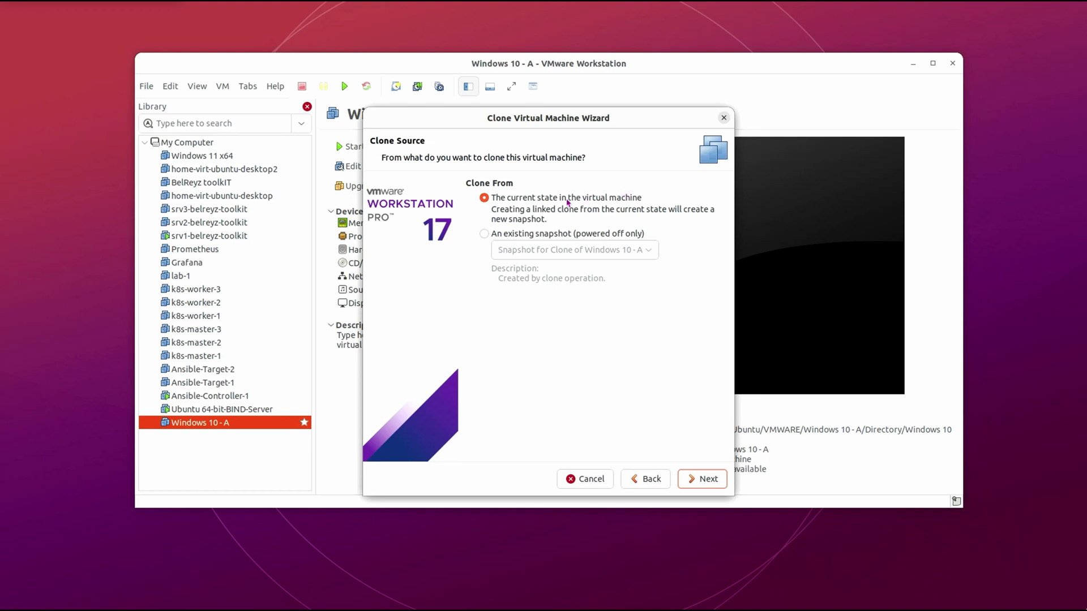
click(703, 478)
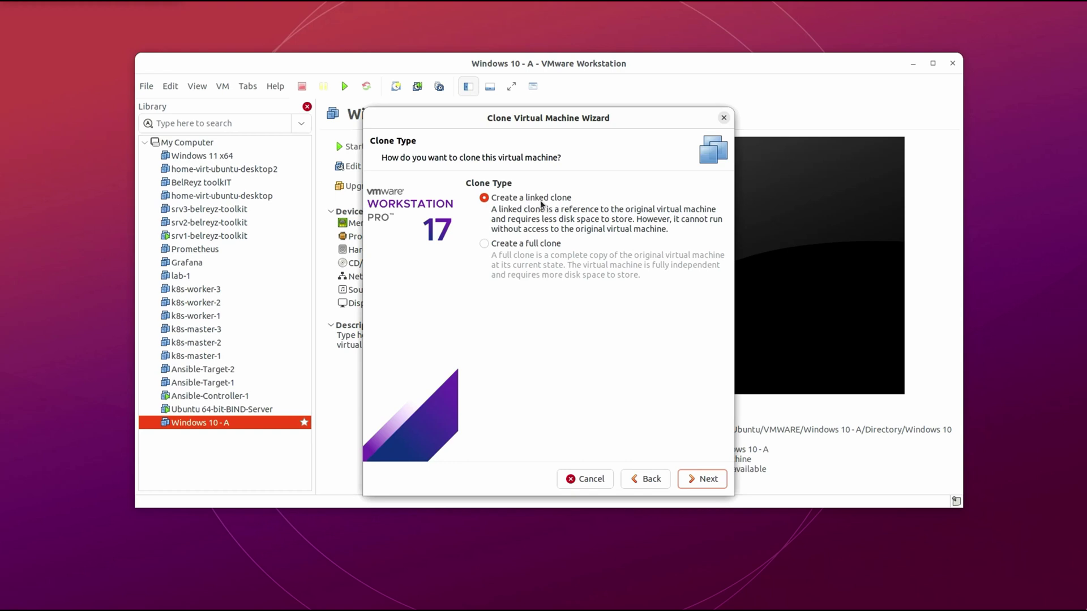
- Create a linked clone named Clone of Windows 10 - A at the default location
click(483, 245)
click(484, 197)
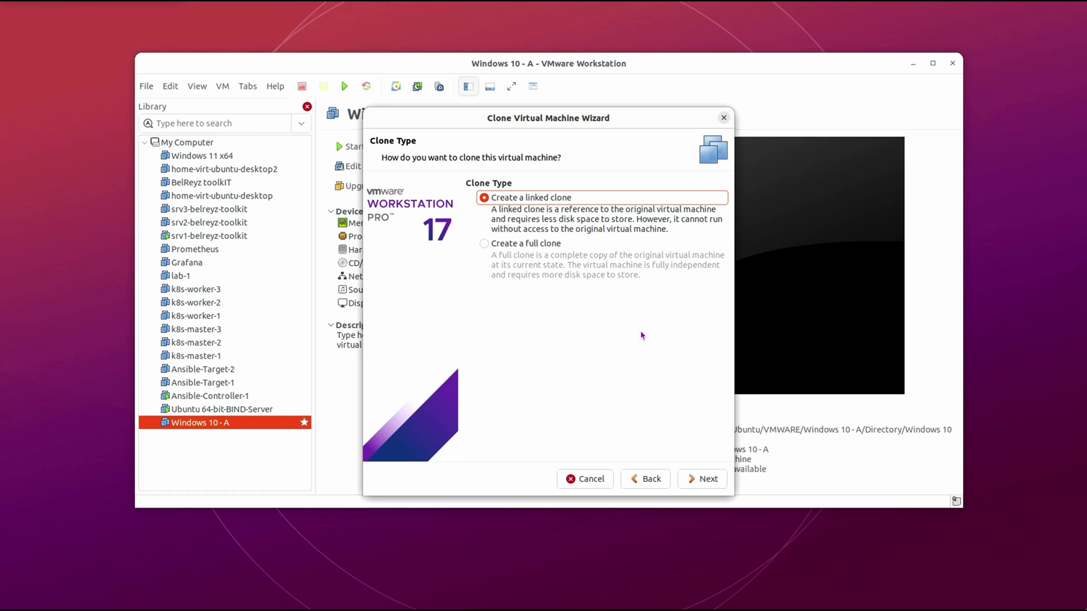
click(613, 325)
click(709, 480)
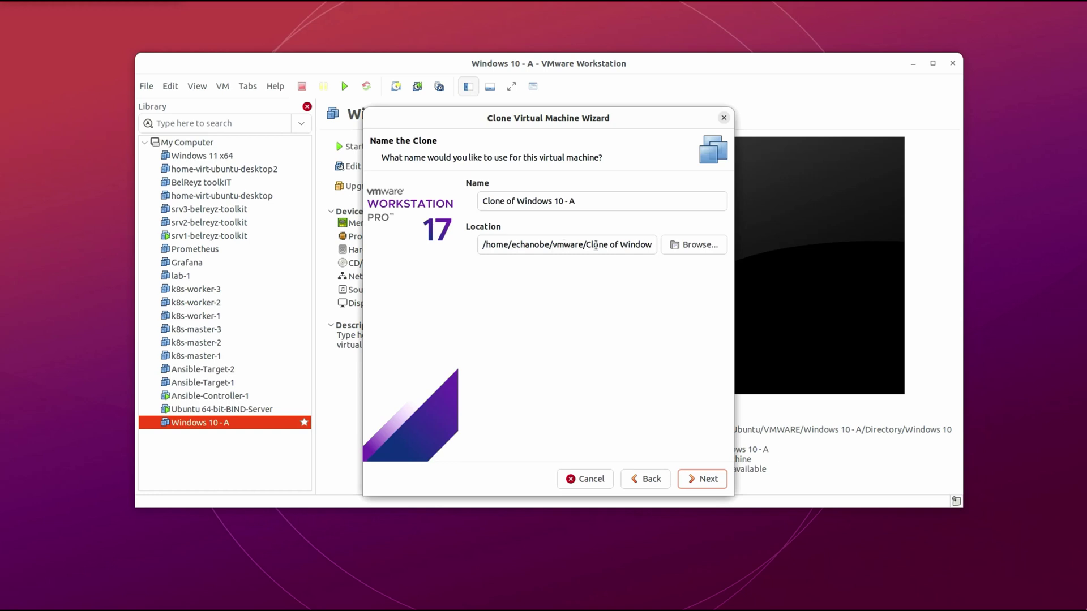
click(710, 485)
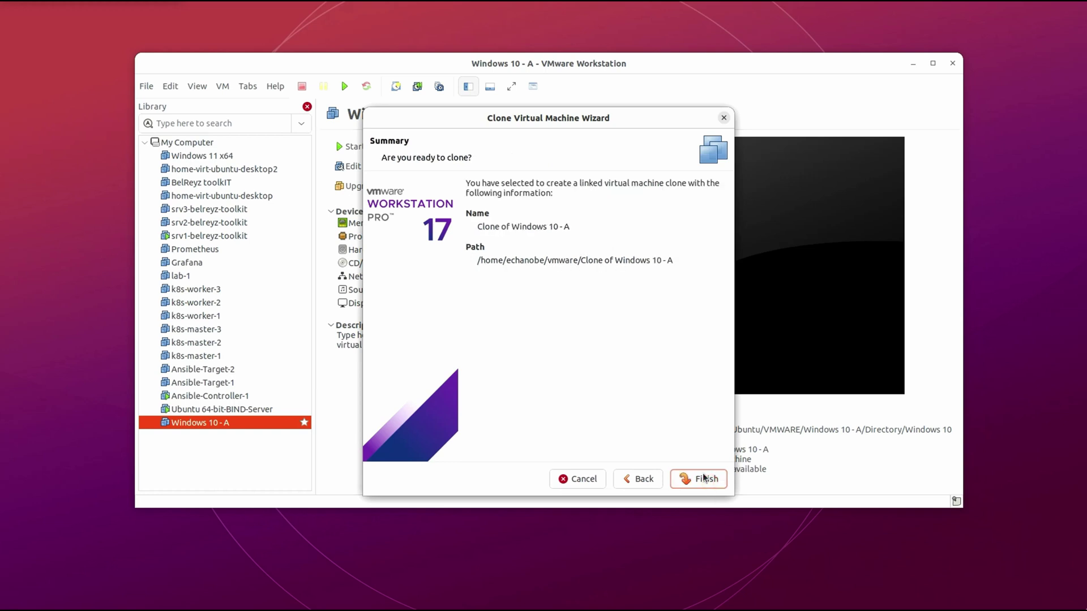
click(702, 481)
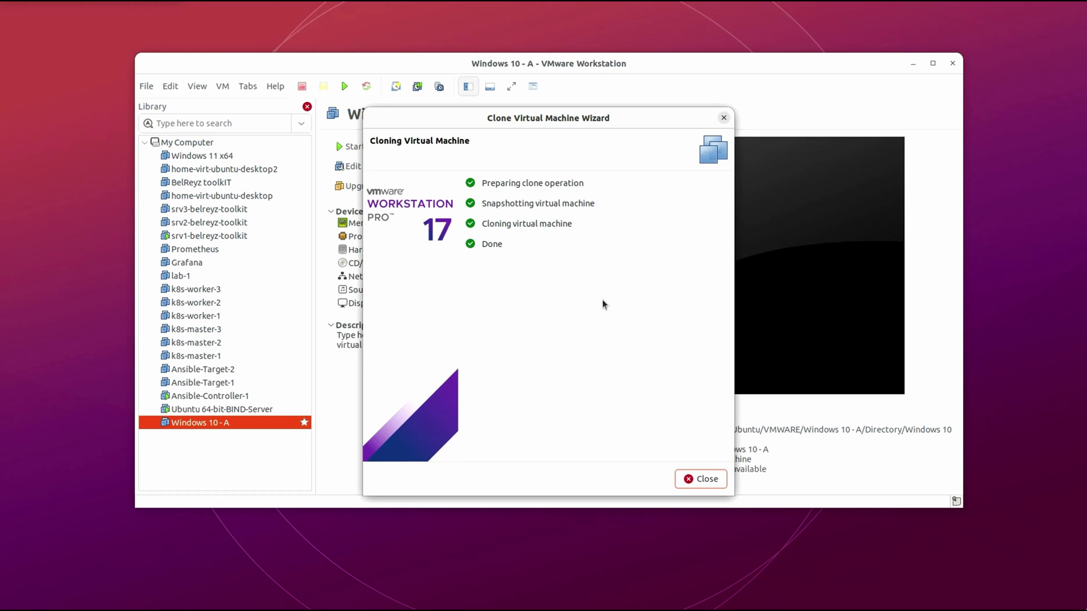
click(703, 479)
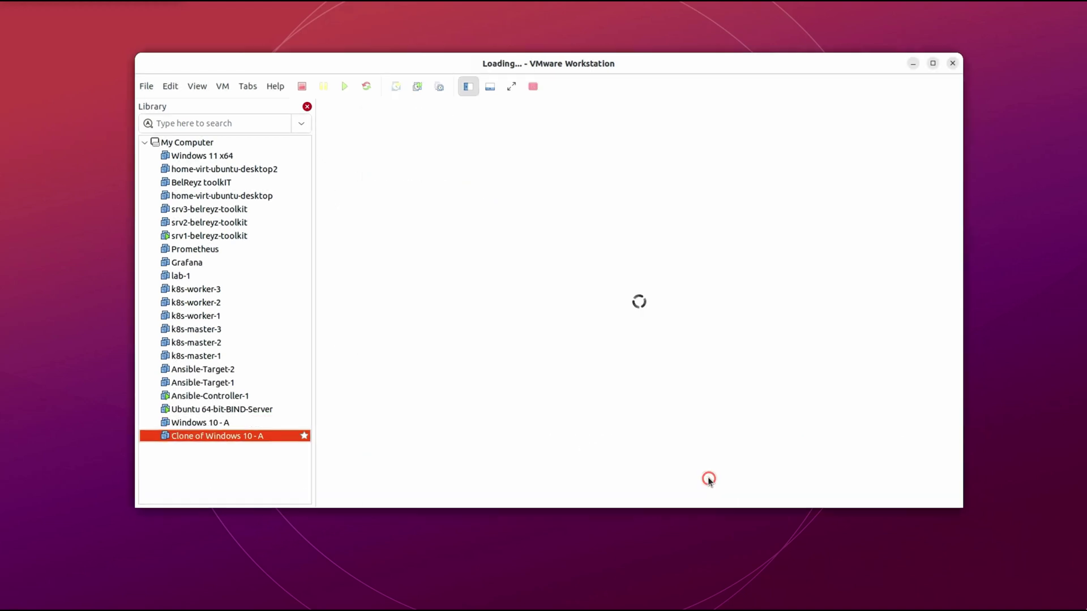
- Select Clone of Windows 10 - A and power it on to the Windows lock screen
click(282, 478)
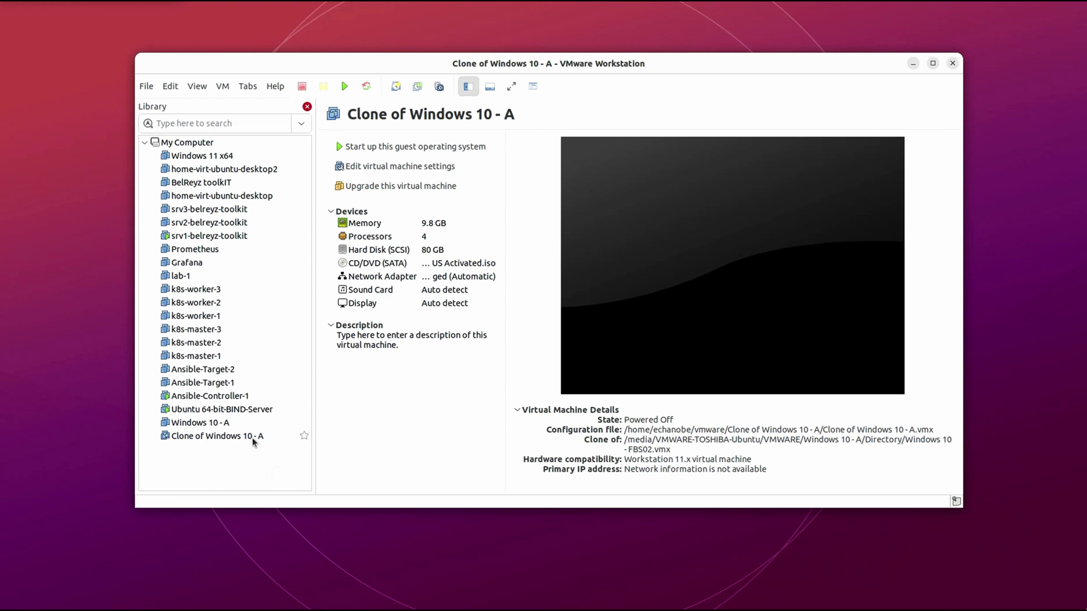
click(254, 436)
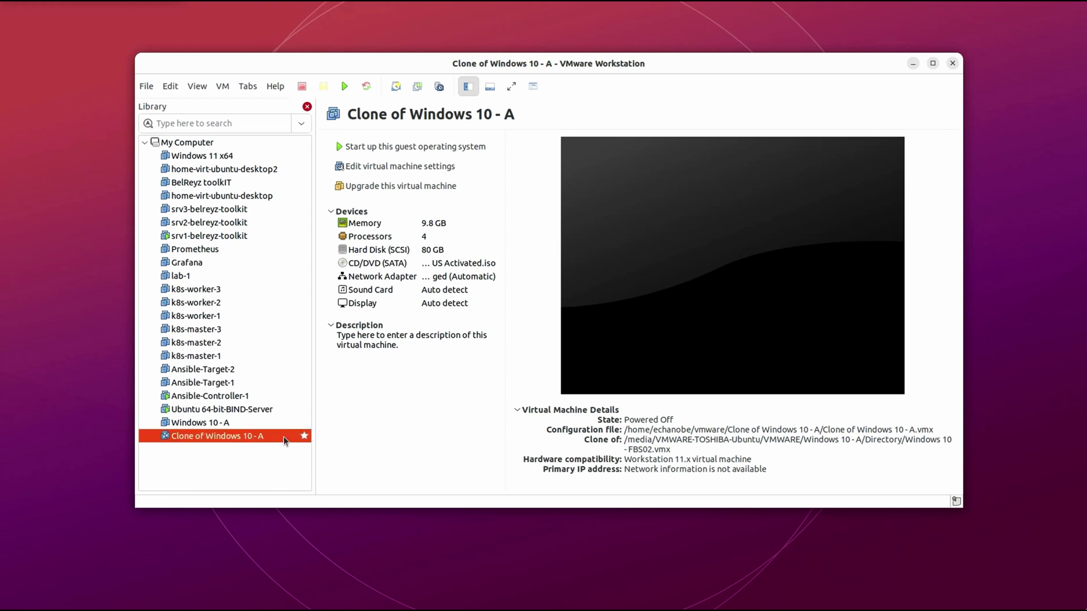
click(404, 147)
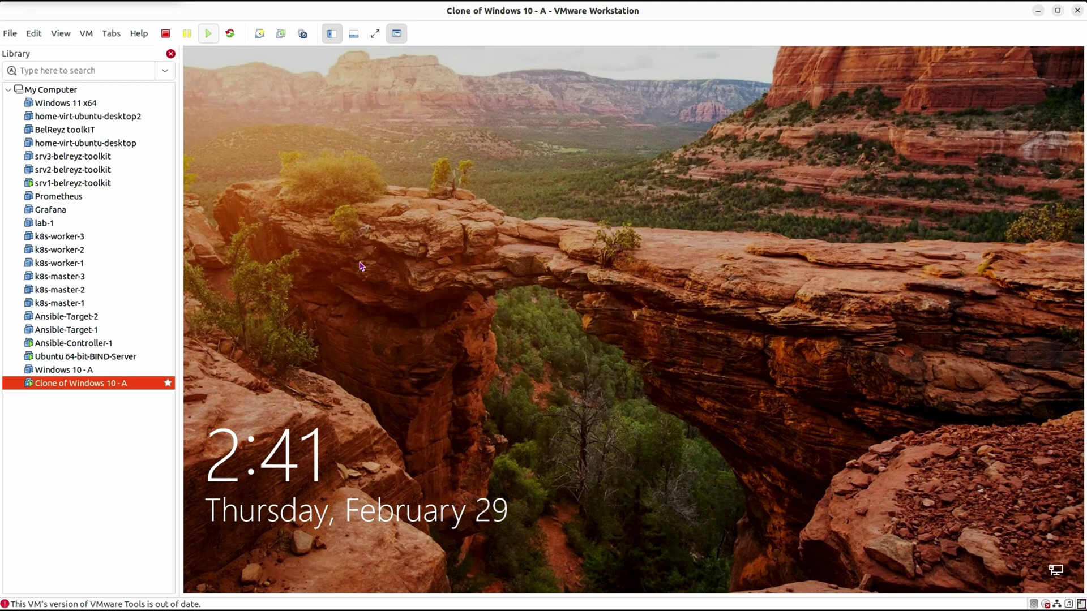
- Compare the running clone with the original Windows 10 - A machine
click(75, 371)
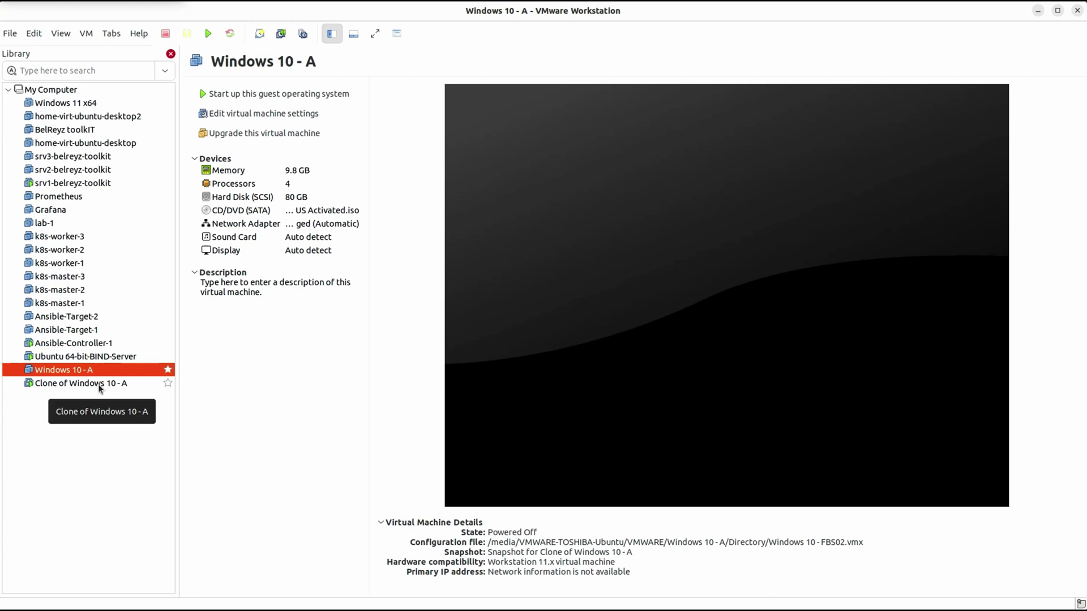
click(99, 388)
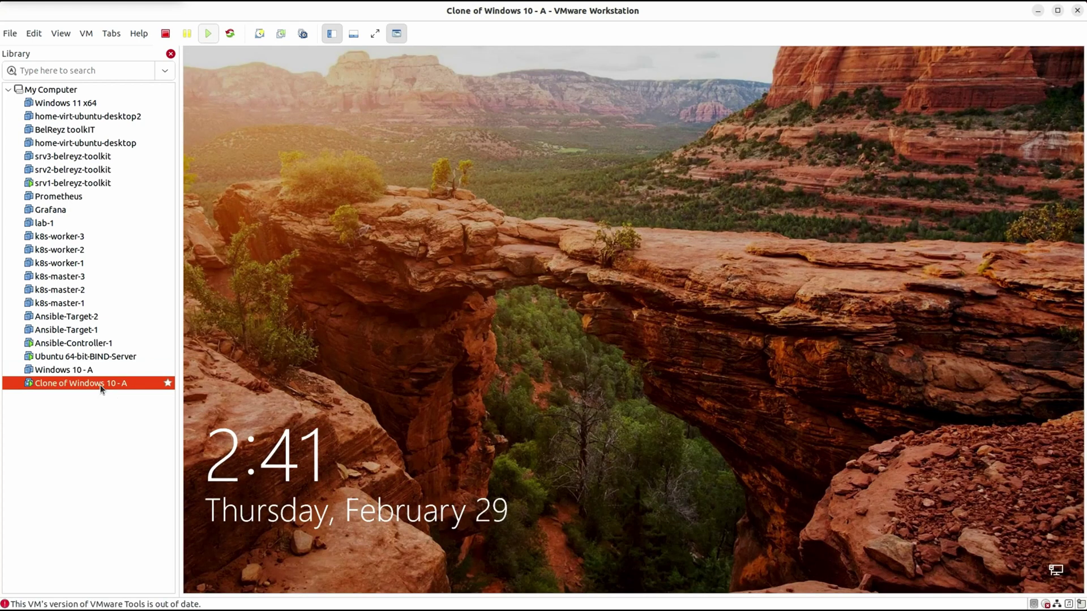
click(85, 369)
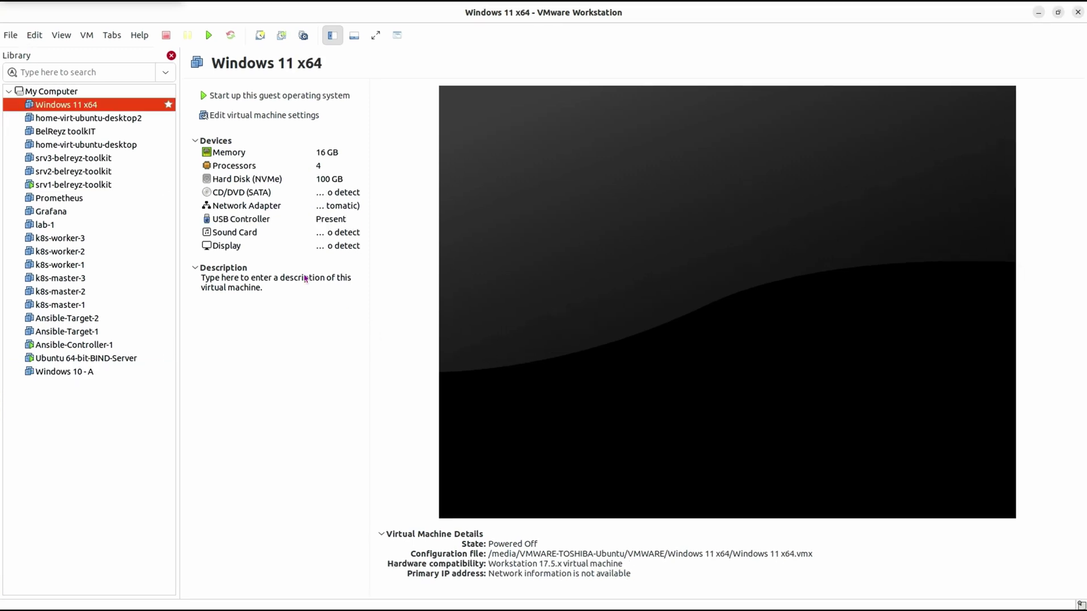
- Make a linked clone of srv3-belreyz-toolkit, keeping the default name Clone of srv3-belreyz-toolkit
click(85, 158)
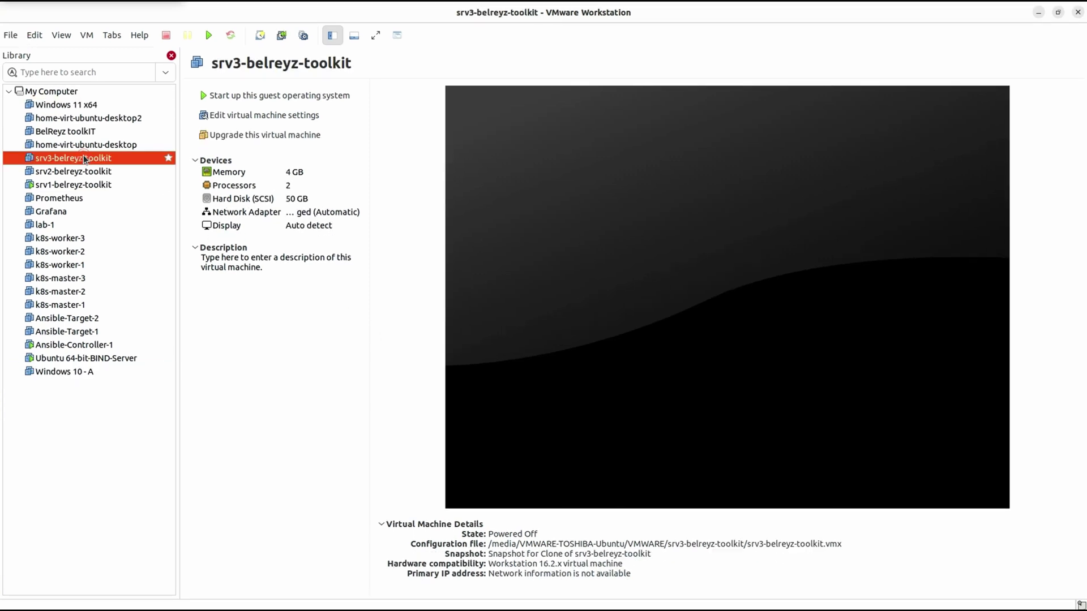
right_click(118, 156)
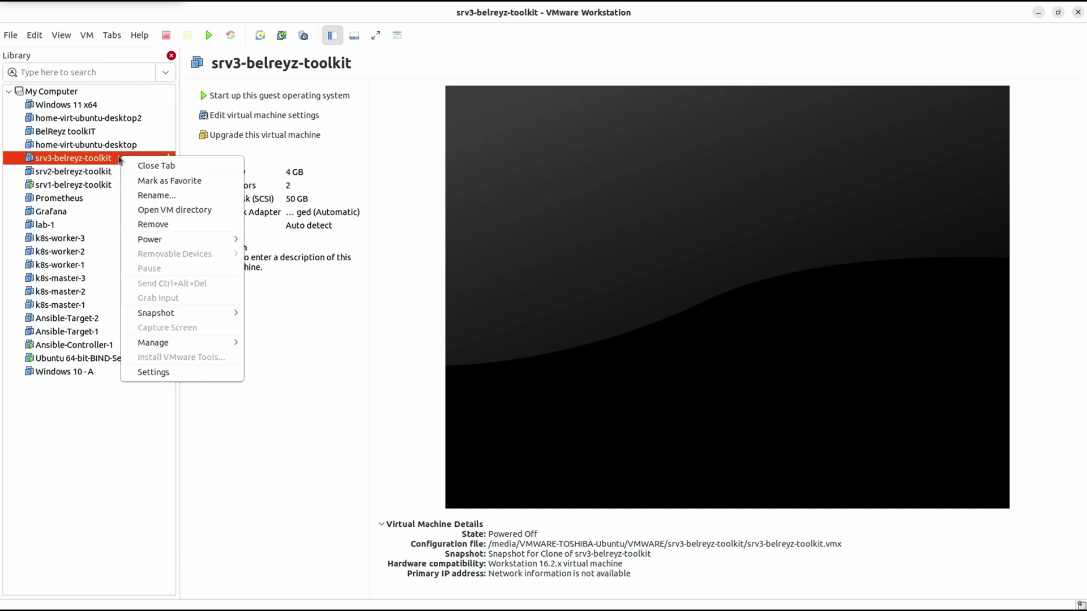
mouse_move(165, 343)
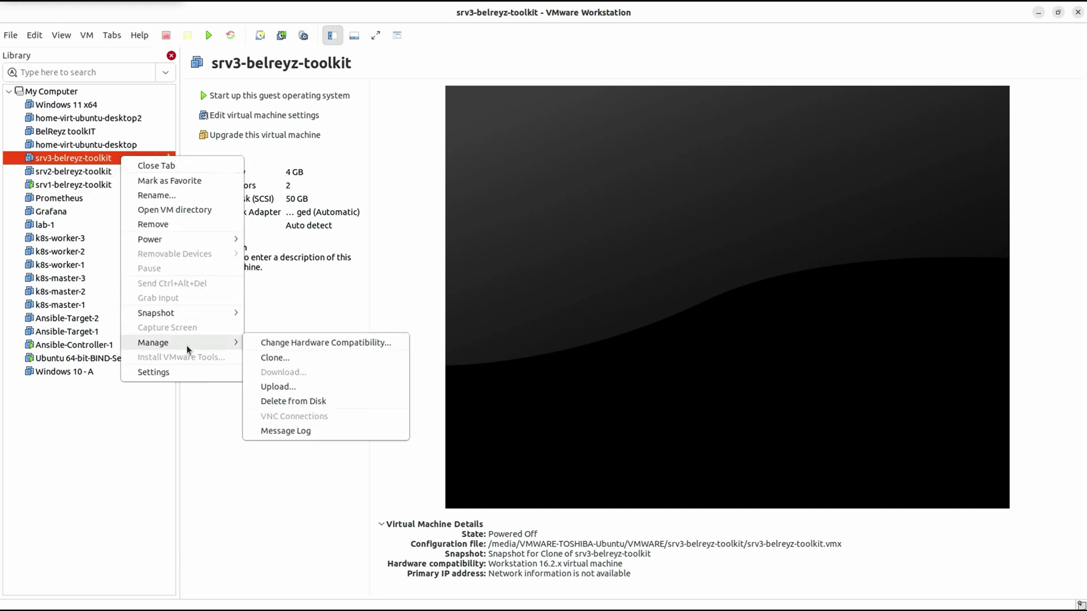
click(277, 358)
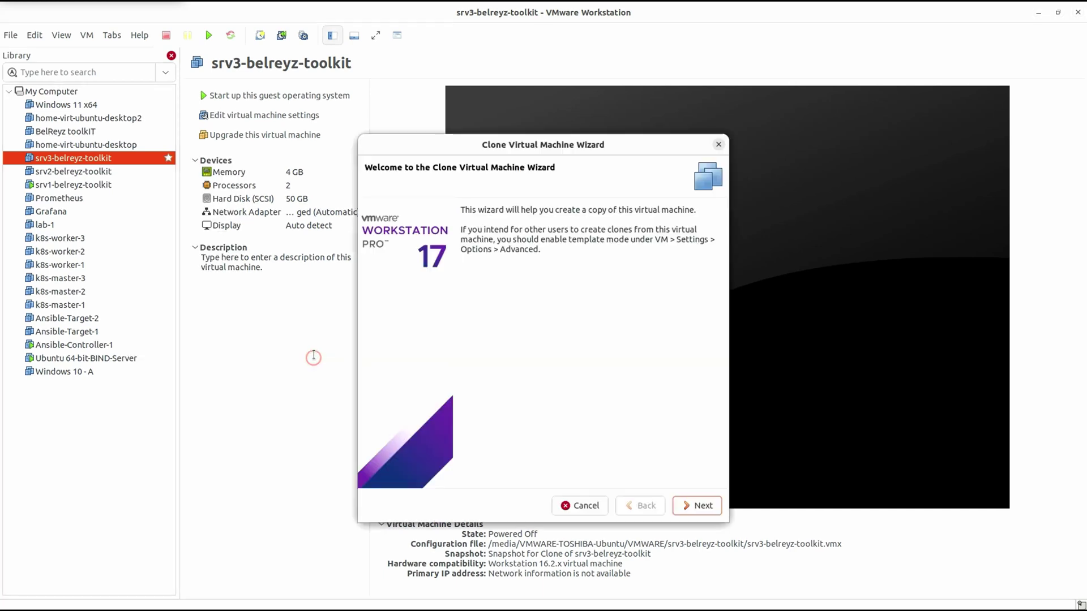
click(700, 505)
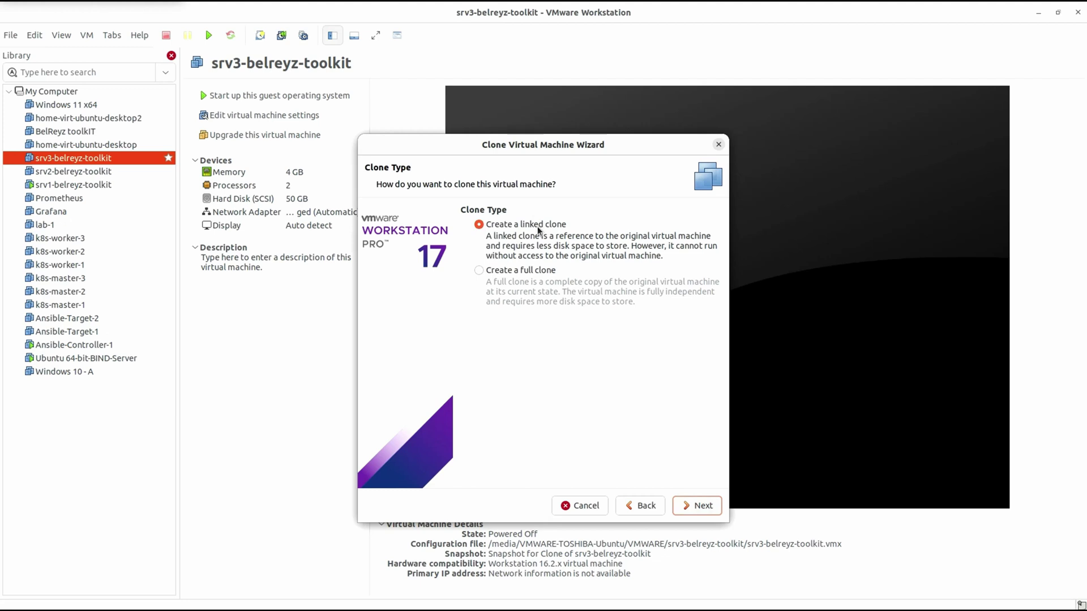
click(707, 505)
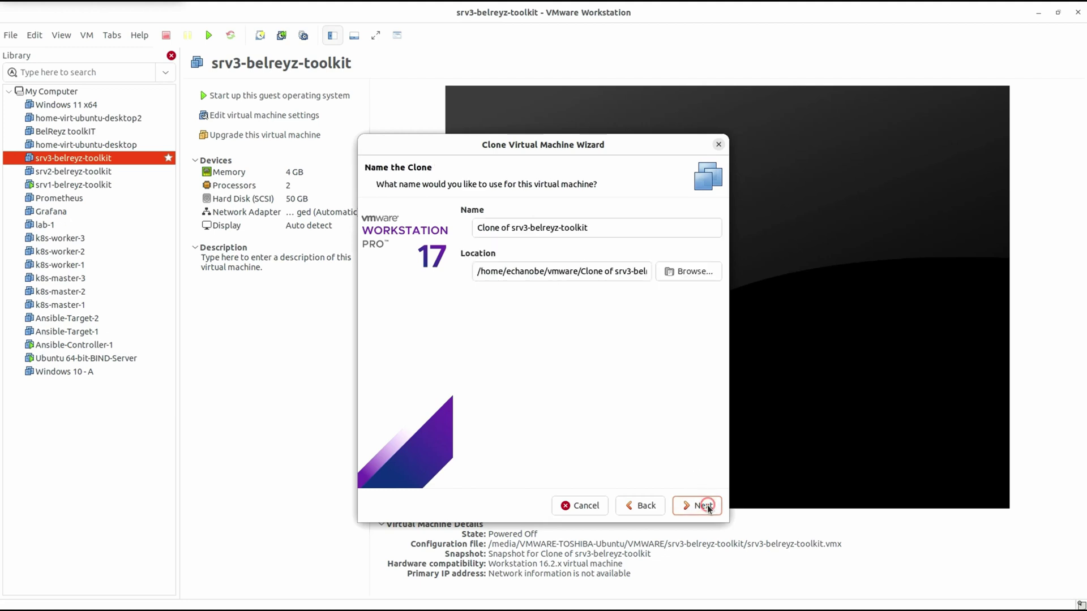
click(707, 506)
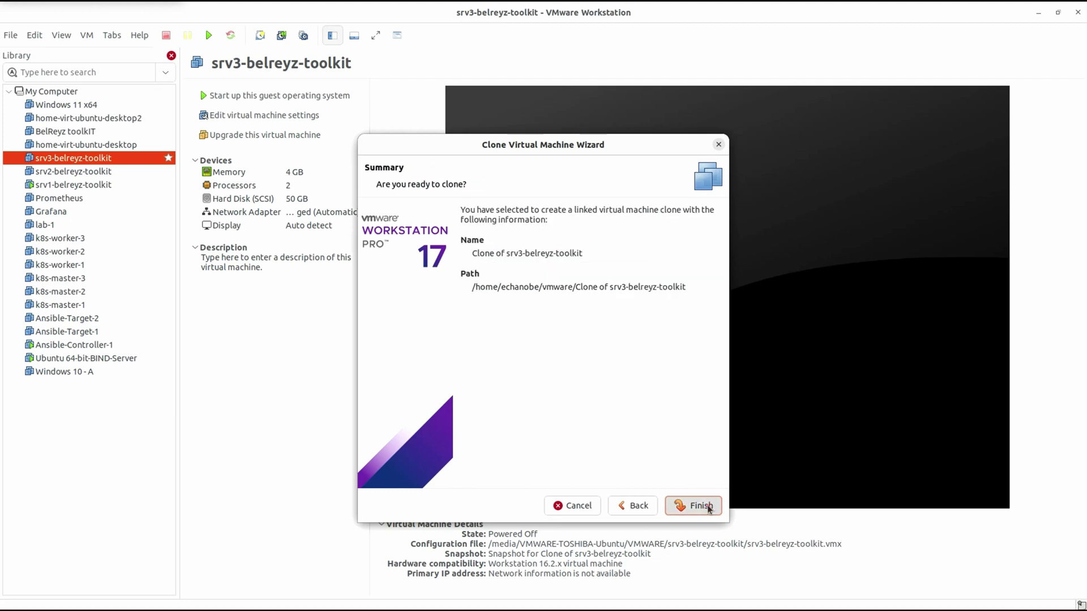
click(707, 505)
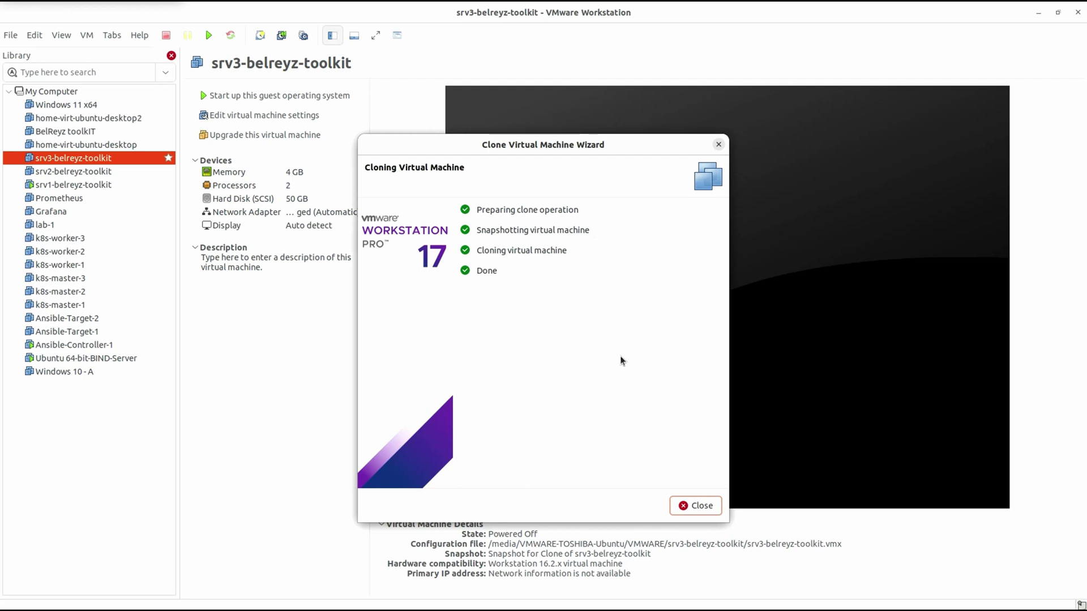
click(702, 505)
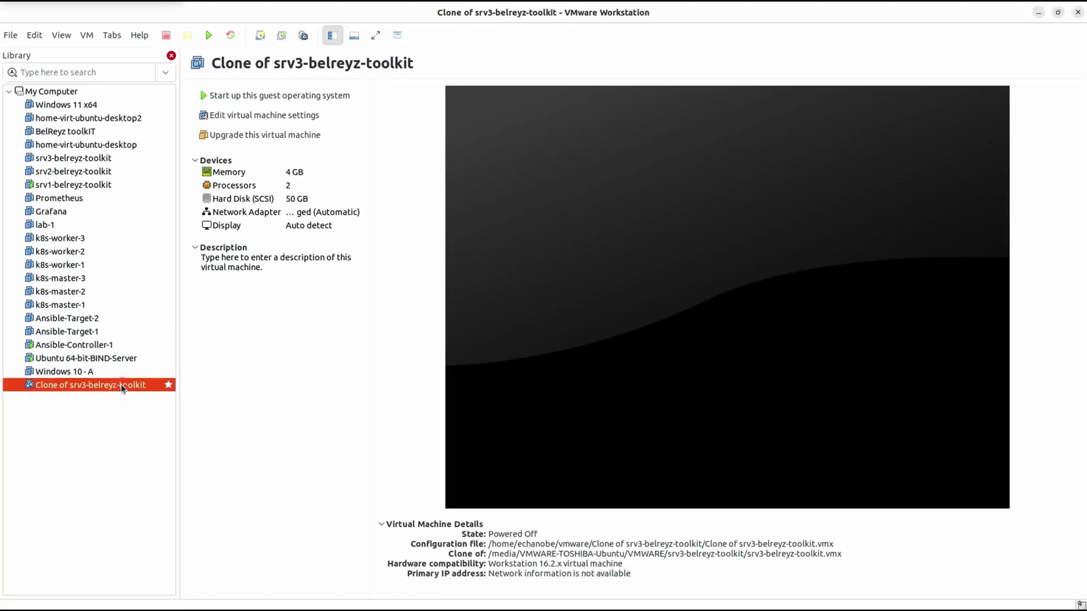
- Power on Clone of srv3-belreyz-toolkit and focus its Ubuntu console at the login prompt
click(297, 96)
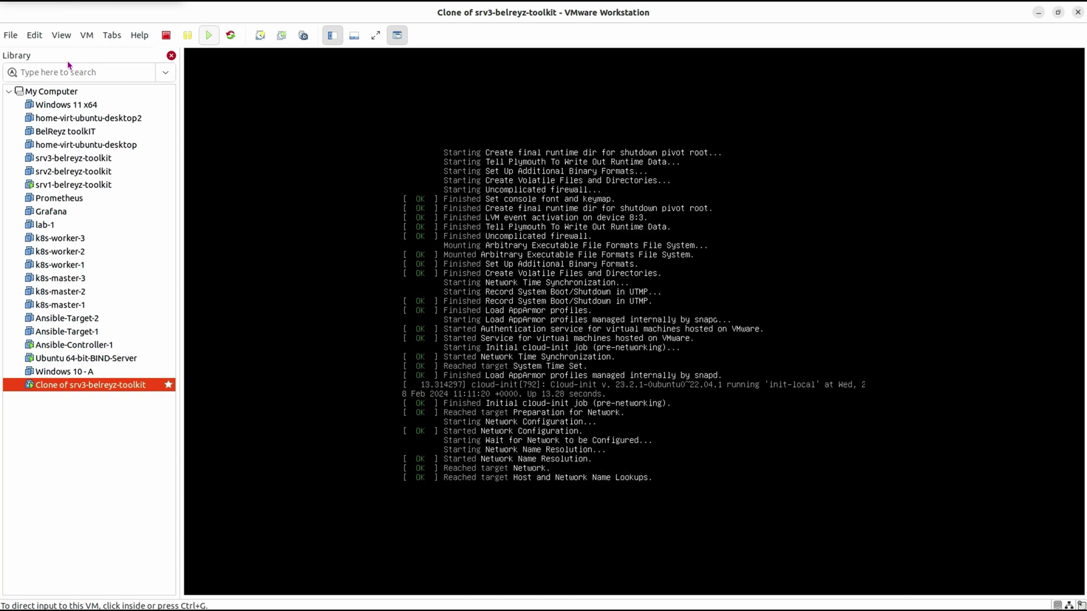
click(560, 216)
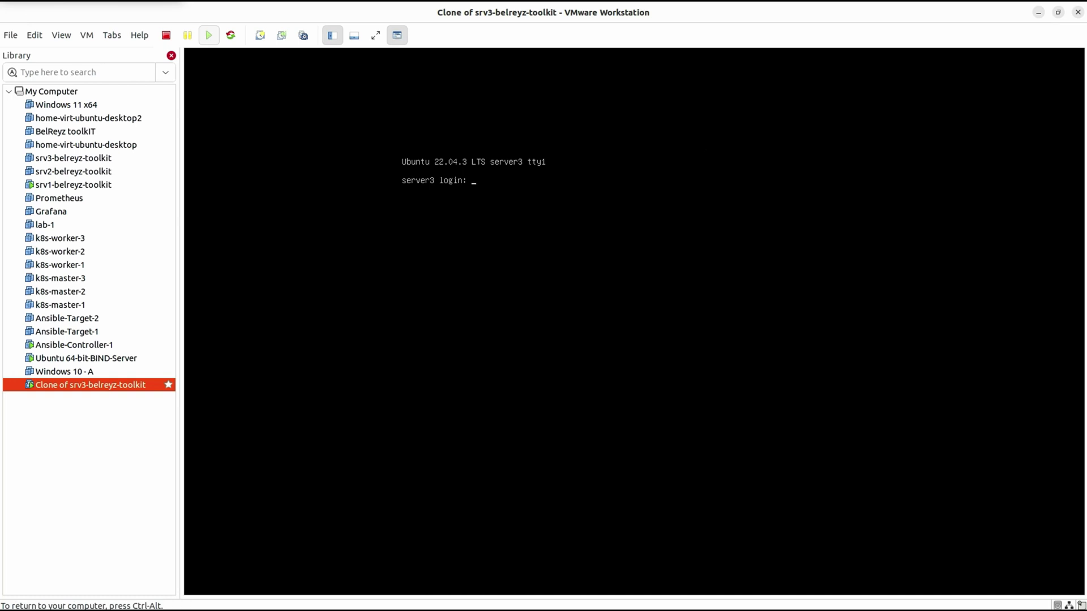
- Log into the clone and check its interfaces and IP address (192.168.50.32)
text(belreyztoolkit)
key(Return)
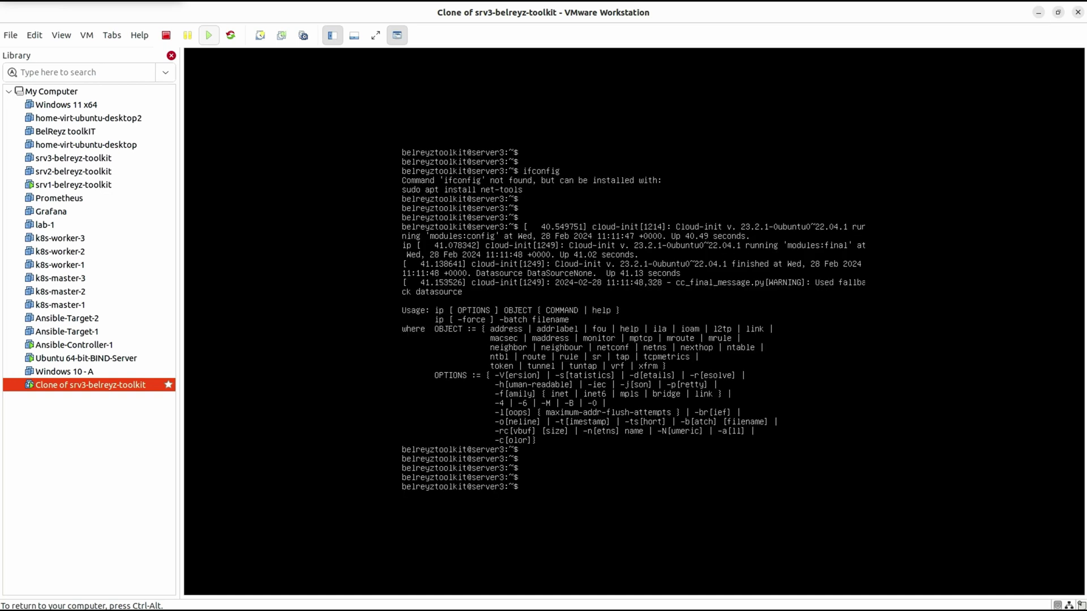
text(ip a)
key(Return)
key(Return)
key(Return)
key(Return)
key(Return)
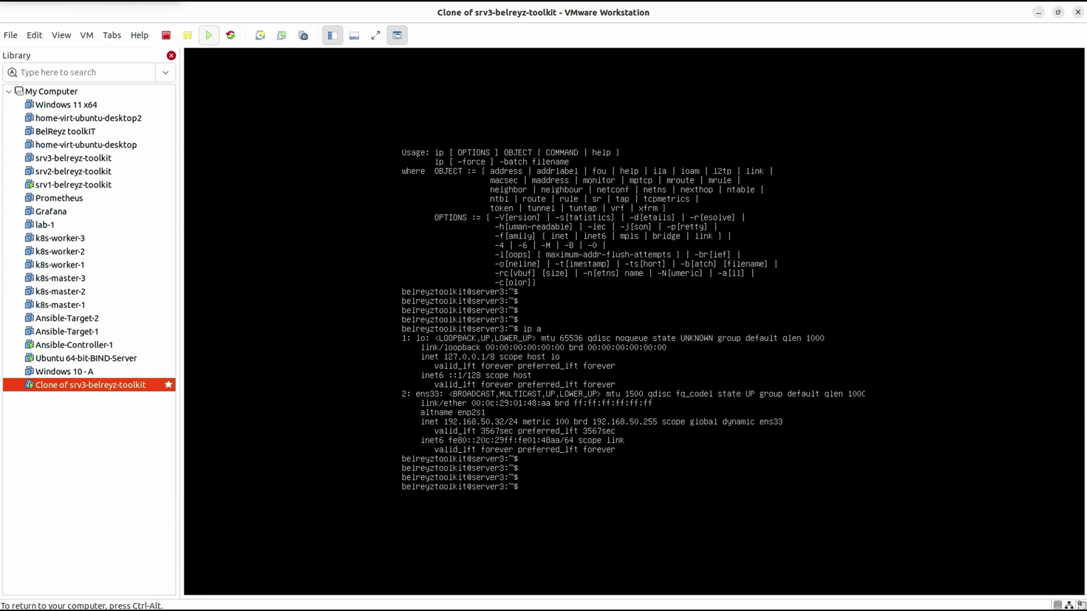
text(hostn)
key(Return)
key(Return)
key(Return)
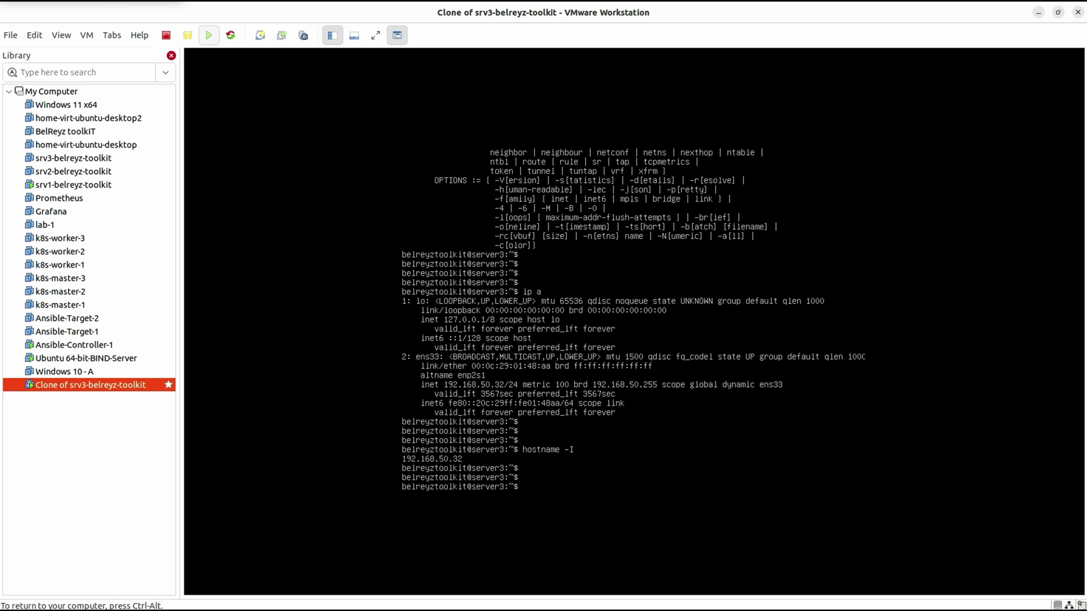
- Verify cnn.com resolves with nslookup and pings with 0% loss, then release the console
text(nslookup cnn.com)
key(Return)
key(Return)
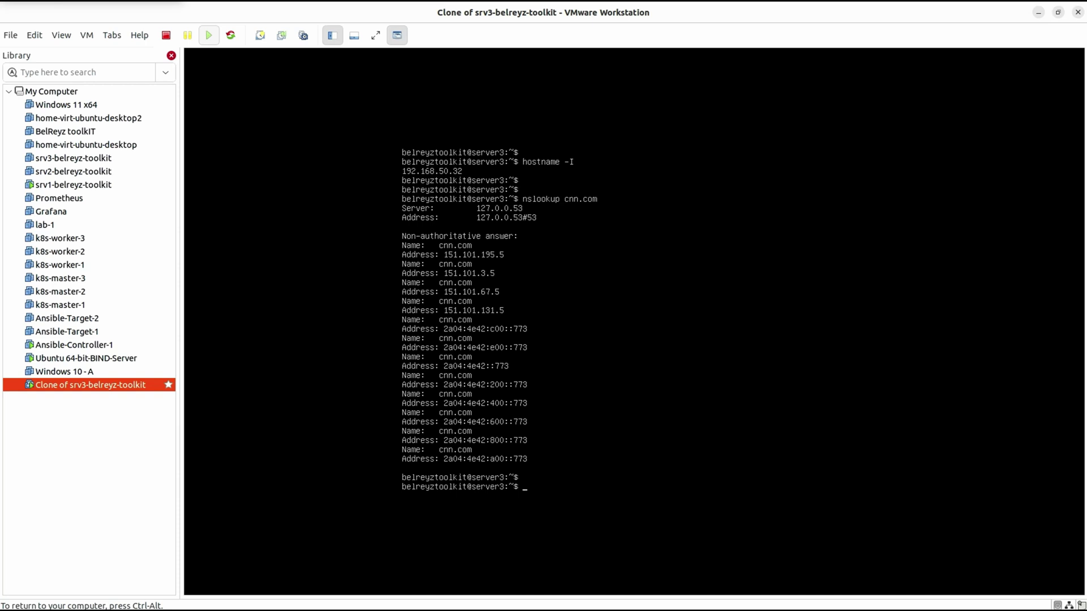
text(ping cnn.com)
key(Return)
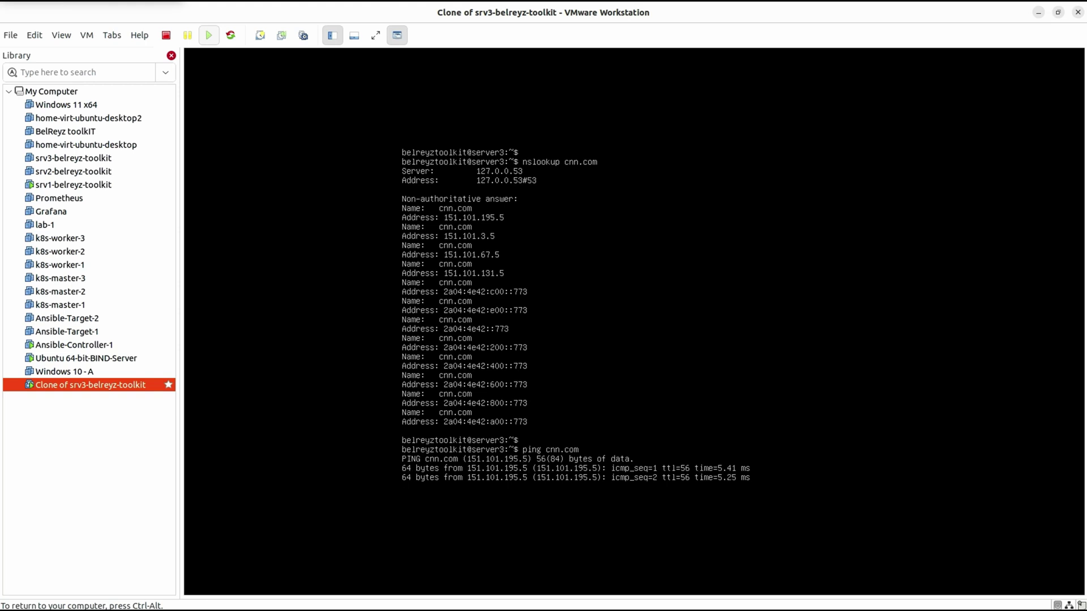
key(ctrl+c)
key(ctrl+alt)
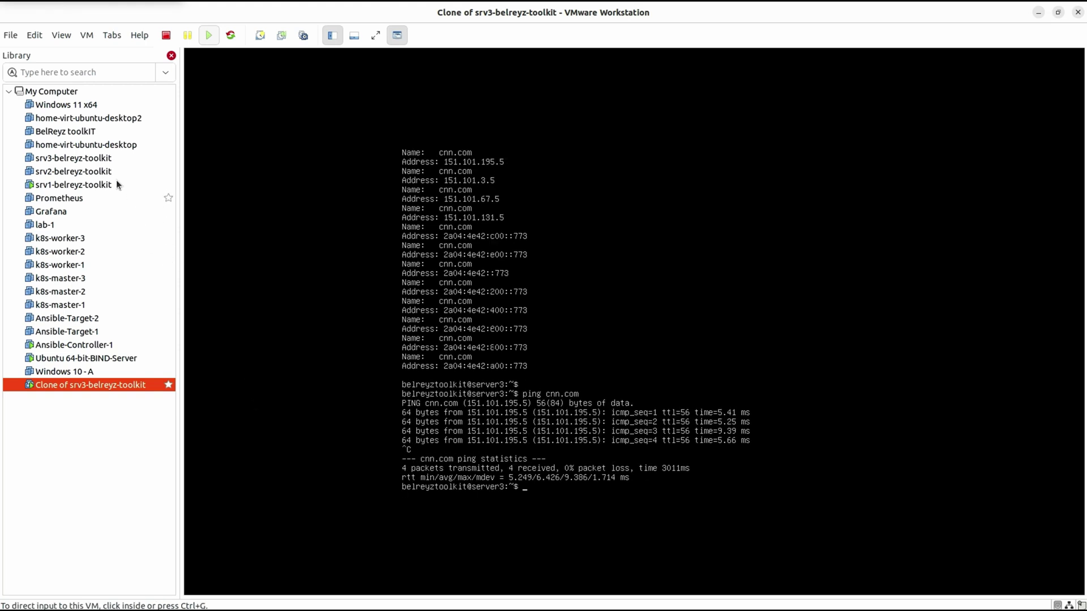
click(104, 160)
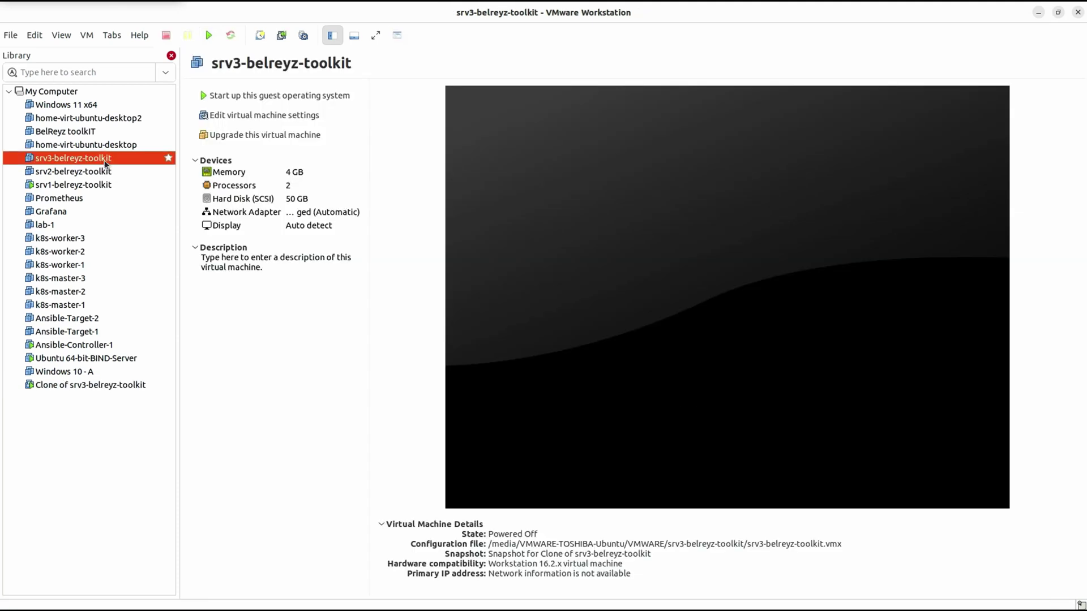
click(111, 385)
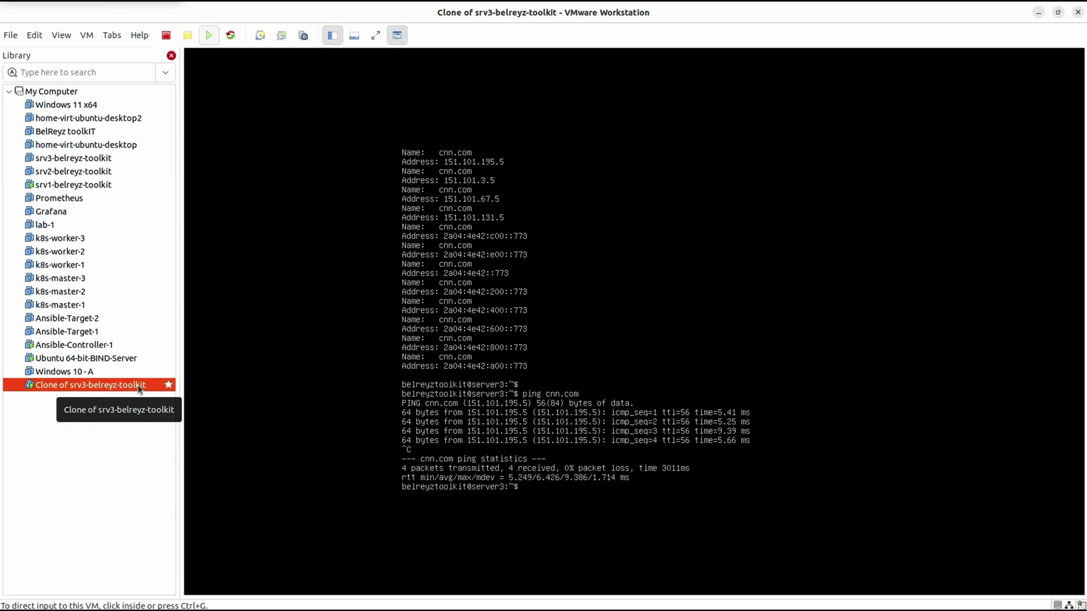
click(96, 159)
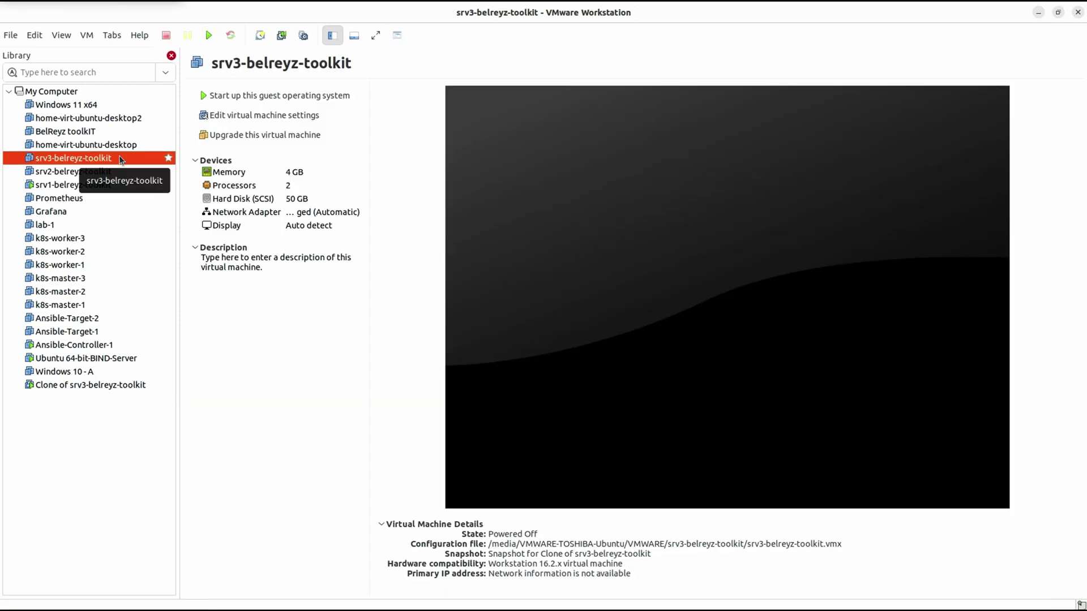
right_click(121, 159)
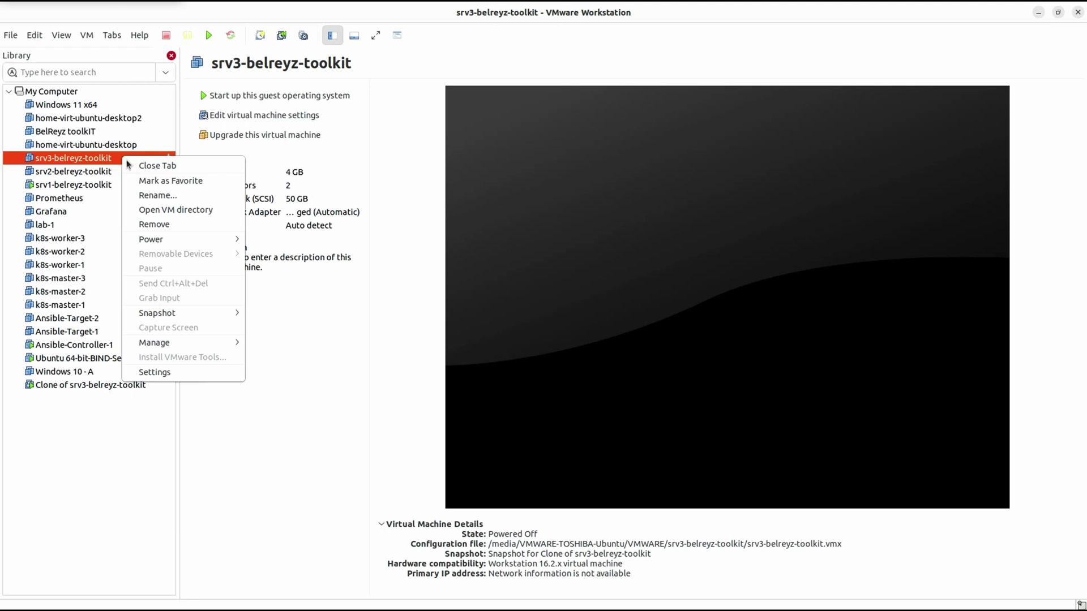
click(161, 224)
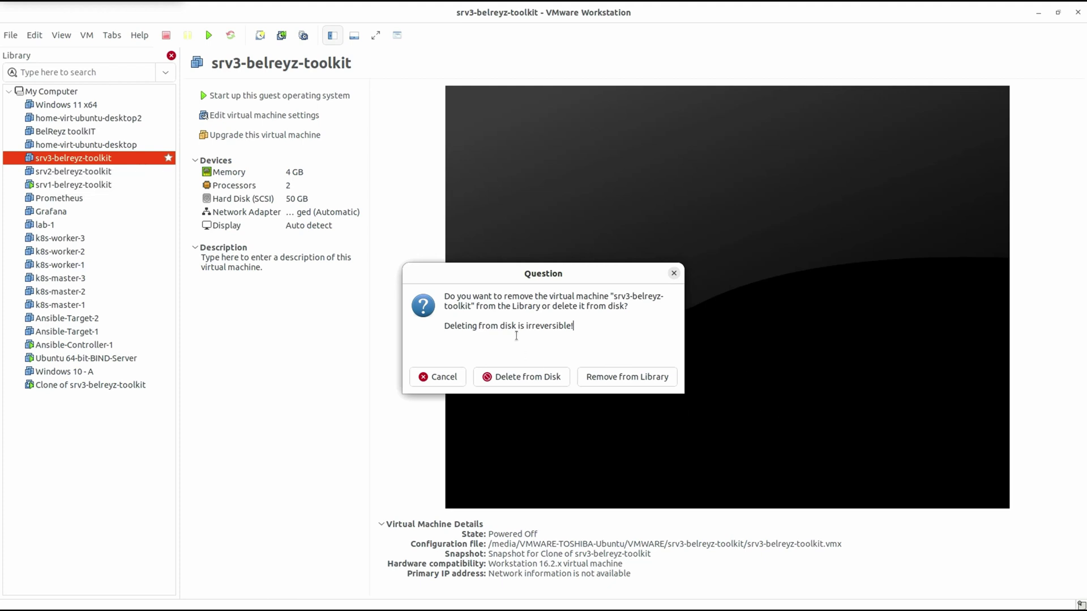
click(534, 379)
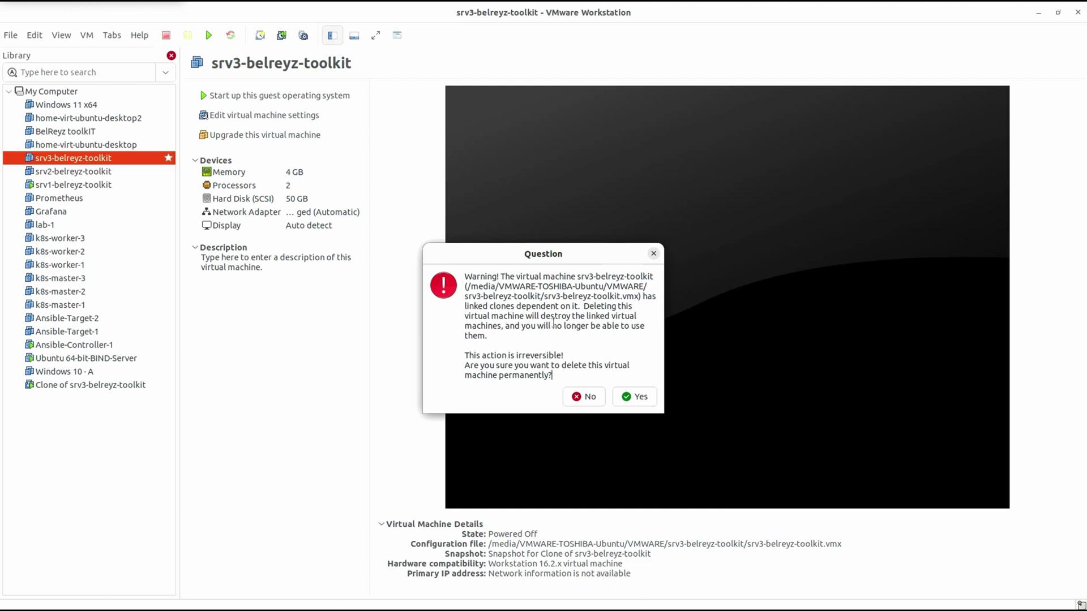
drag(588, 316, 645, 327)
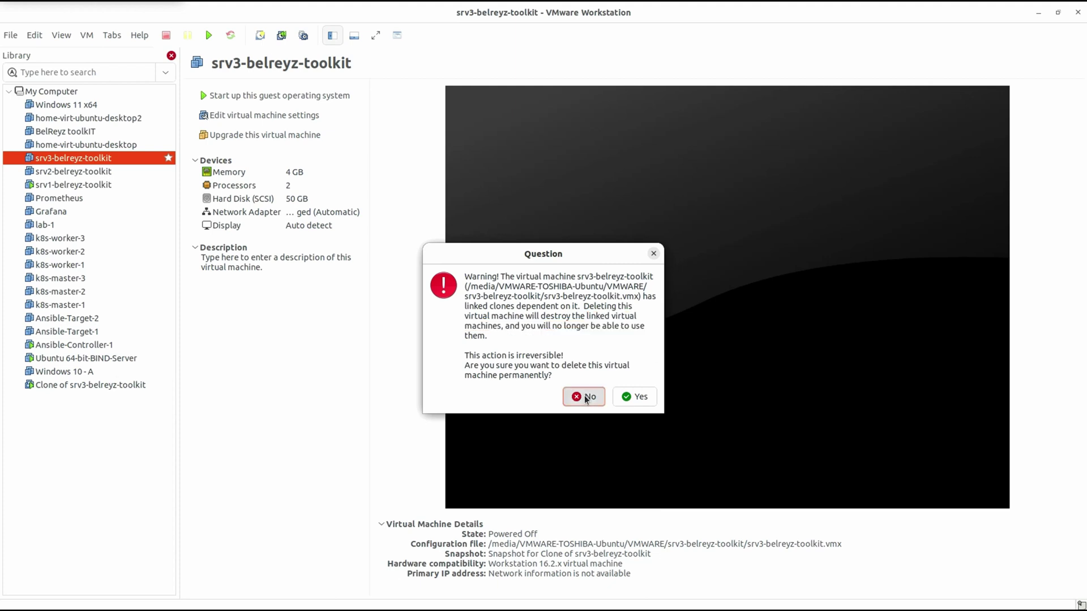
click(585, 398)
right_click(103, 386)
- Shut down the linked clone's guest, then delete it from disk and confirm permanent deletion
mouse_move(149, 477)
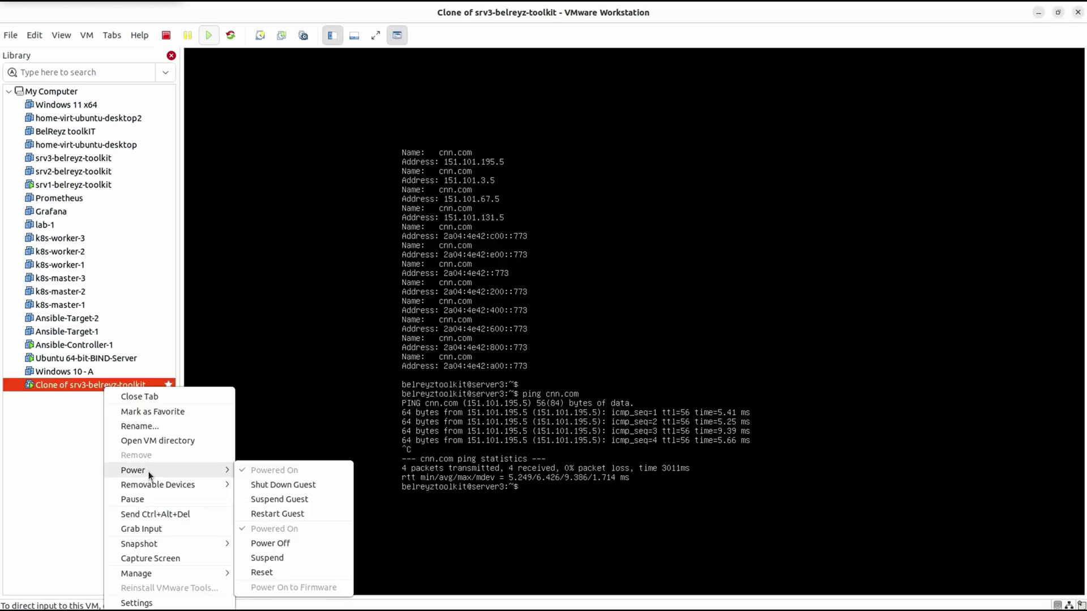
click(289, 485)
right_click(114, 389)
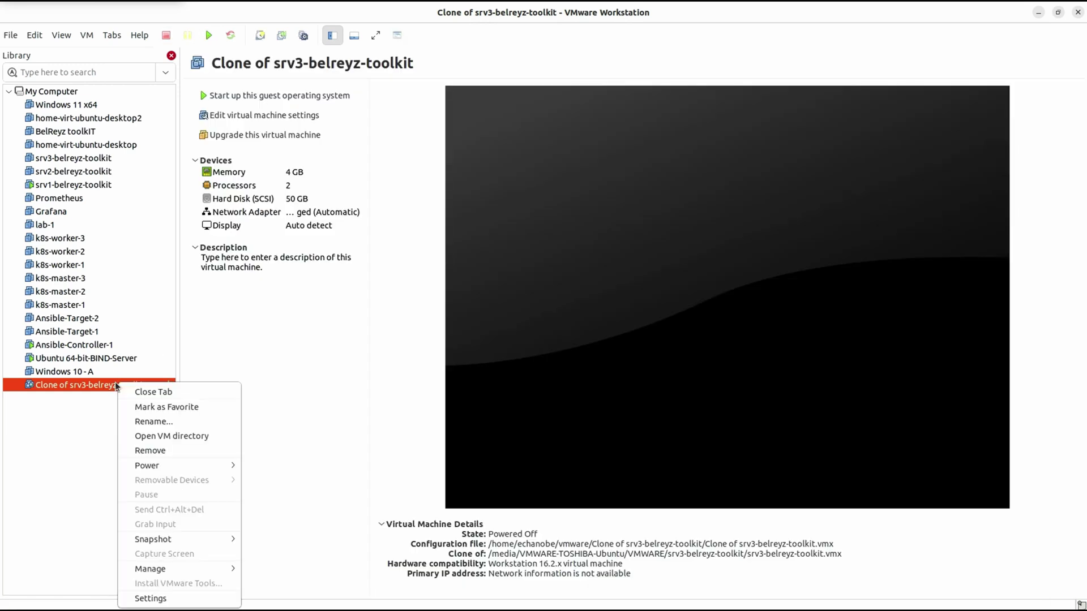
click(182, 451)
click(521, 378)
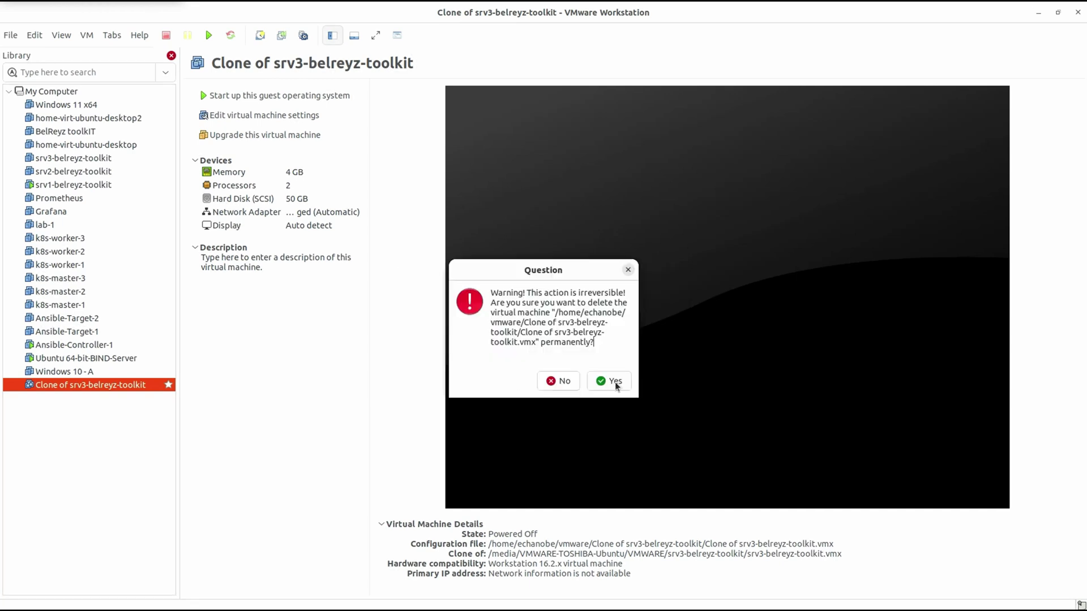
click(615, 382)
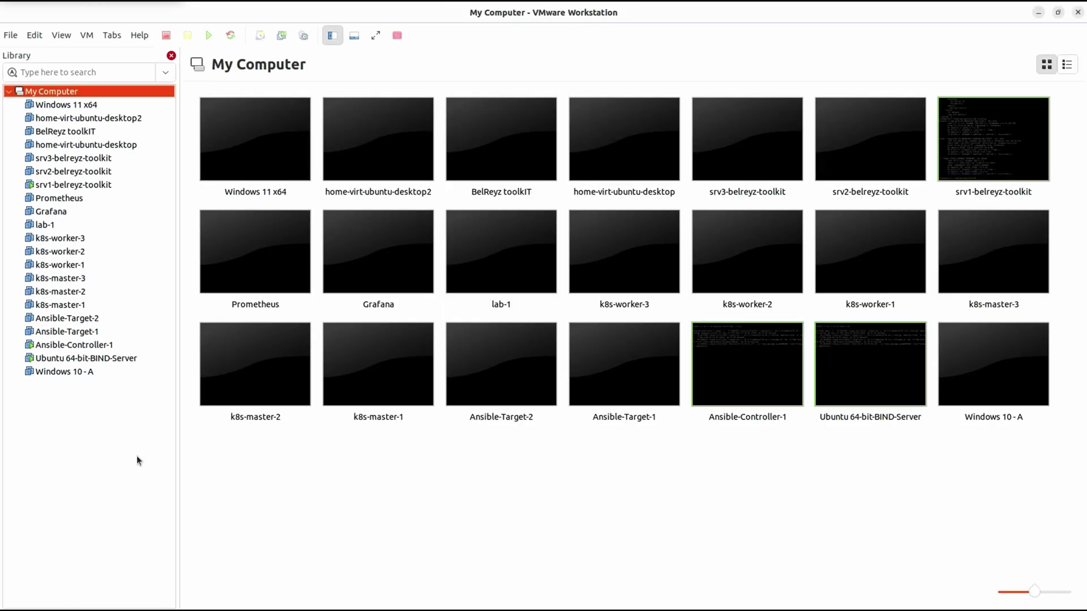
- Clone srv3-belreyz-toolkit from its current state as a full clone with the default name and location
click(134, 454)
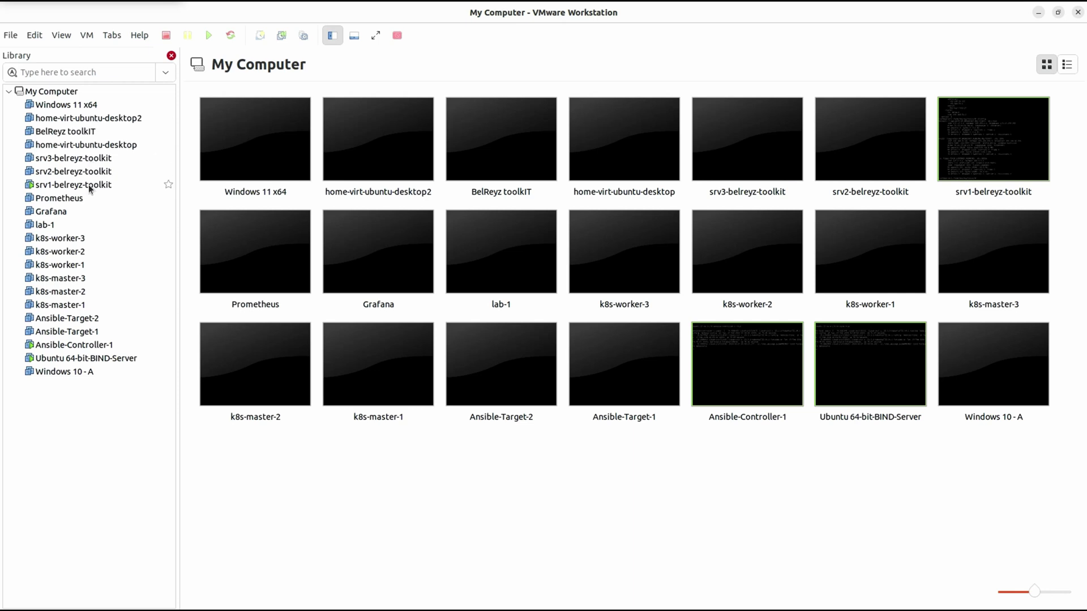
right_click(85, 157)
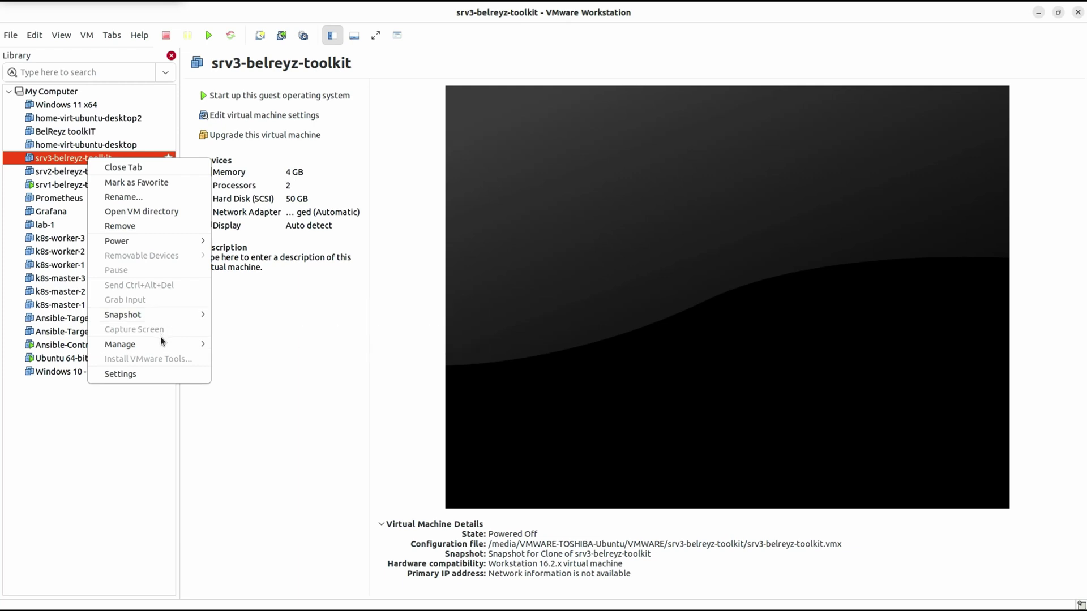
mouse_move(161, 343)
click(262, 357)
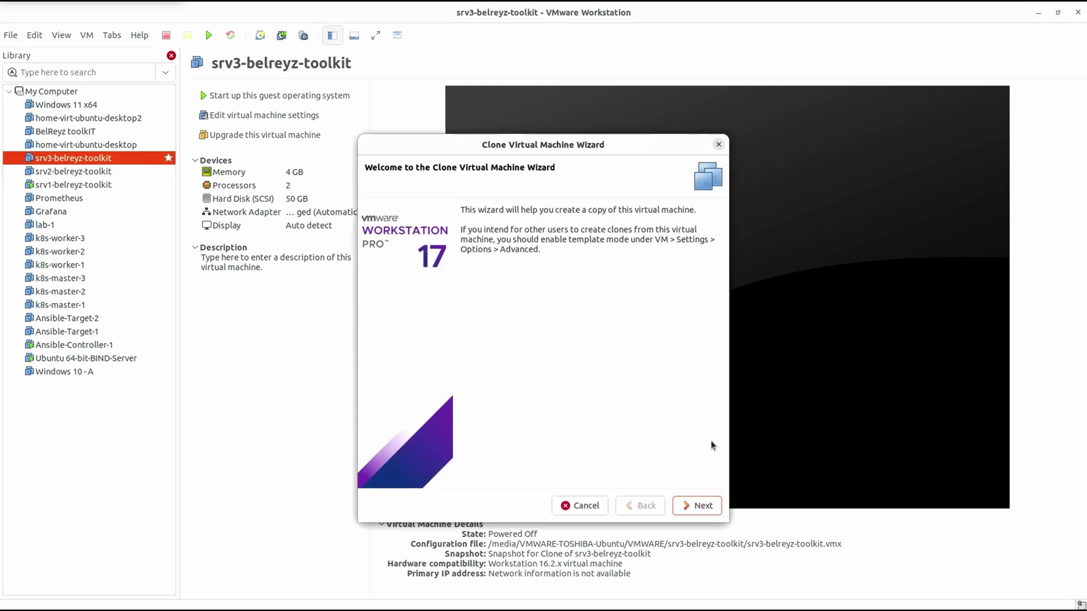
click(704, 510)
click(704, 509)
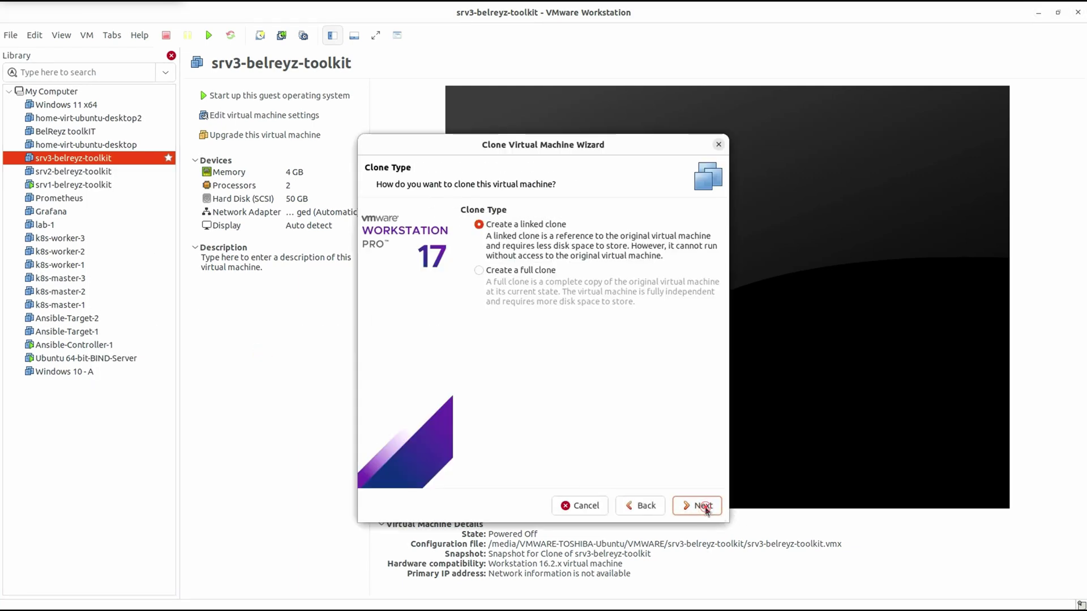
click(479, 271)
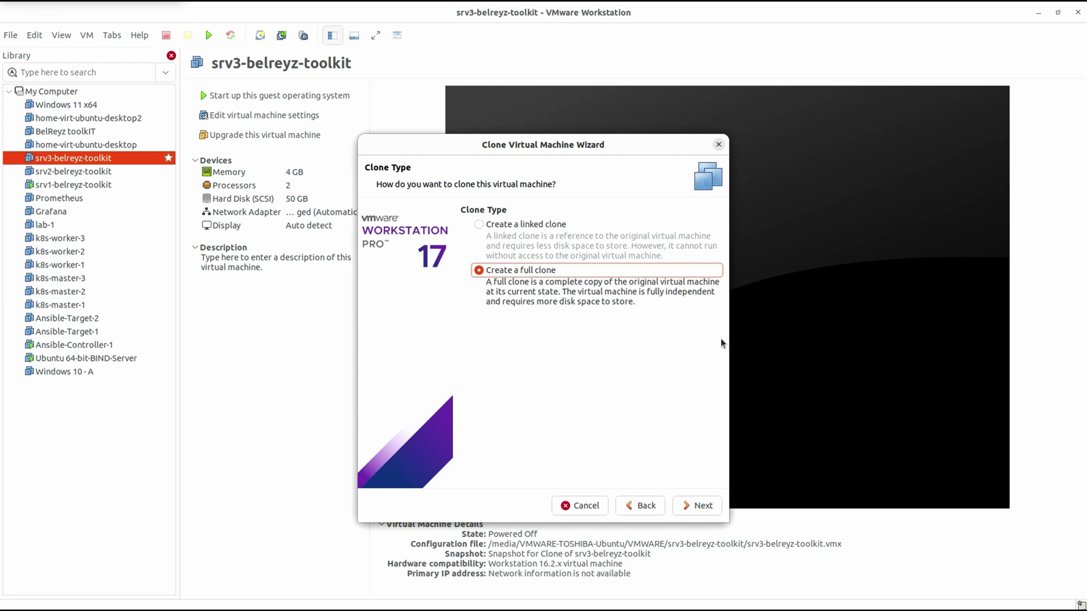
click(651, 352)
click(706, 511)
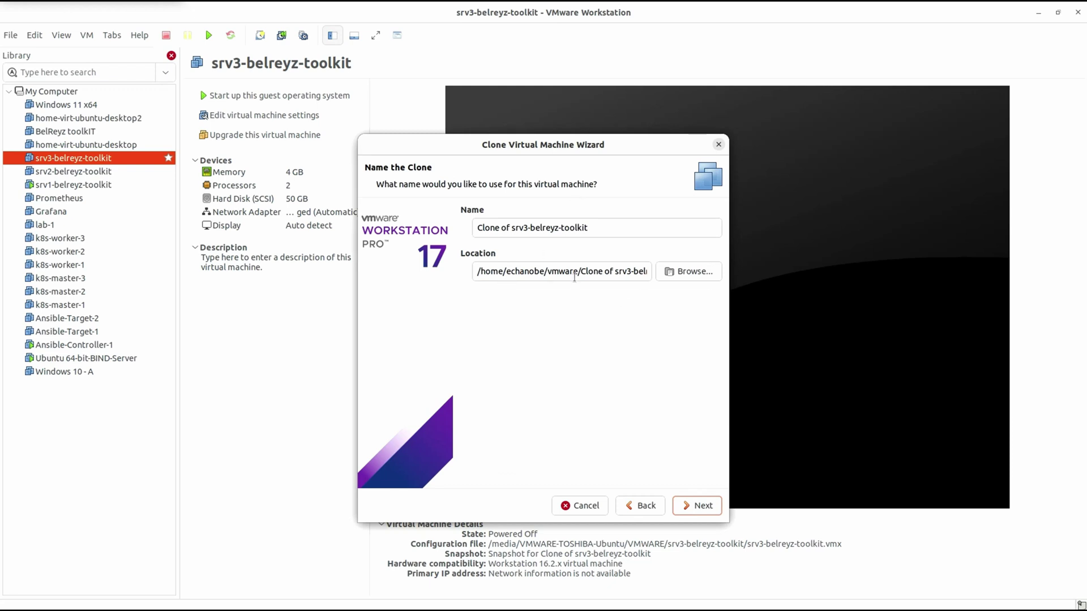
click(702, 506)
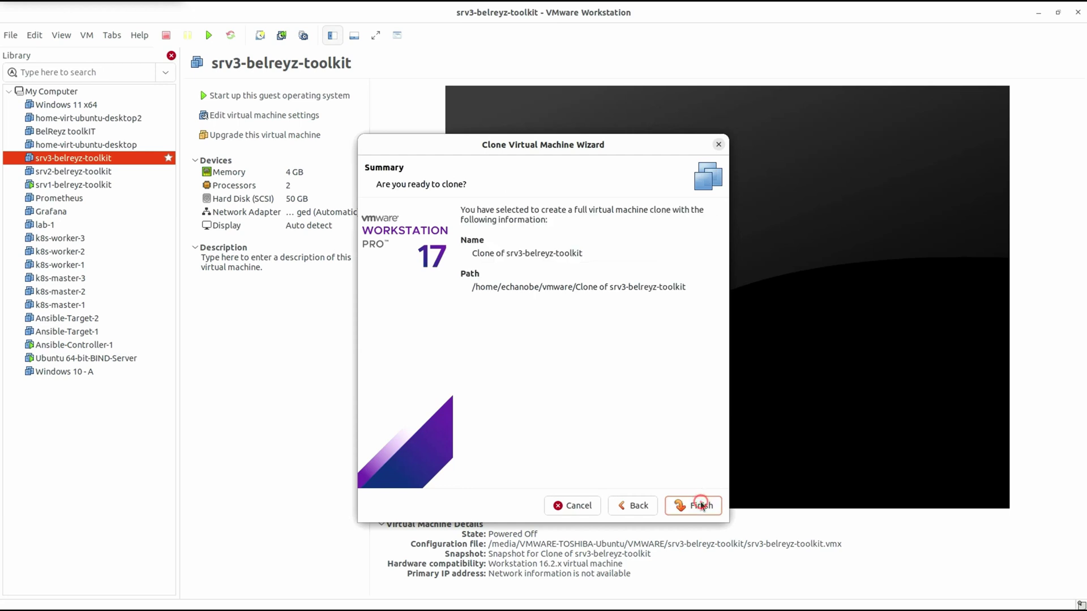
click(698, 504)
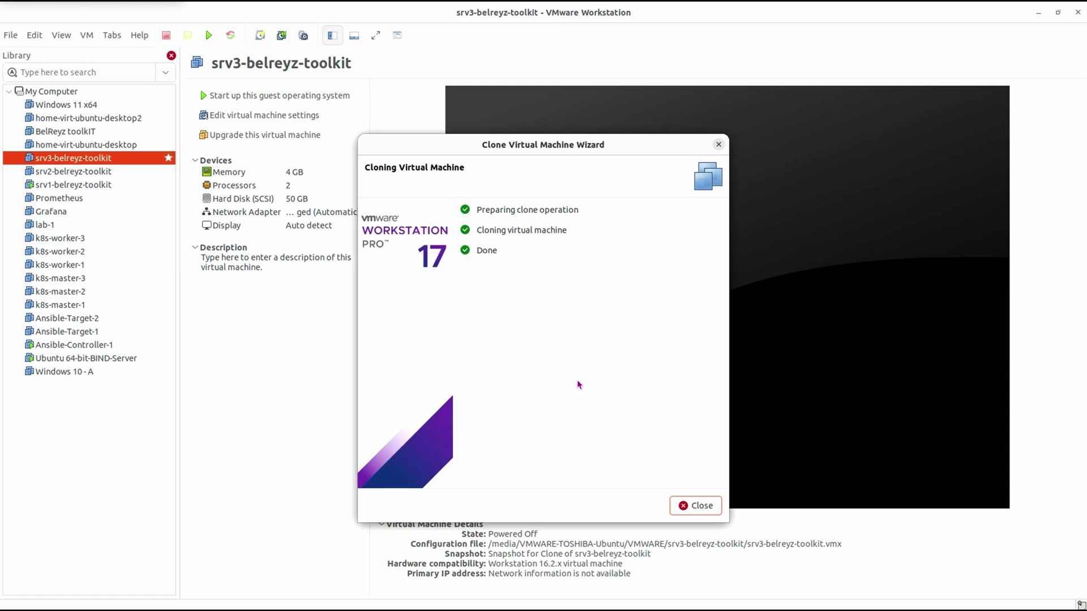
- Power on the new full clone and log into its Ubuntu console
click(696, 506)
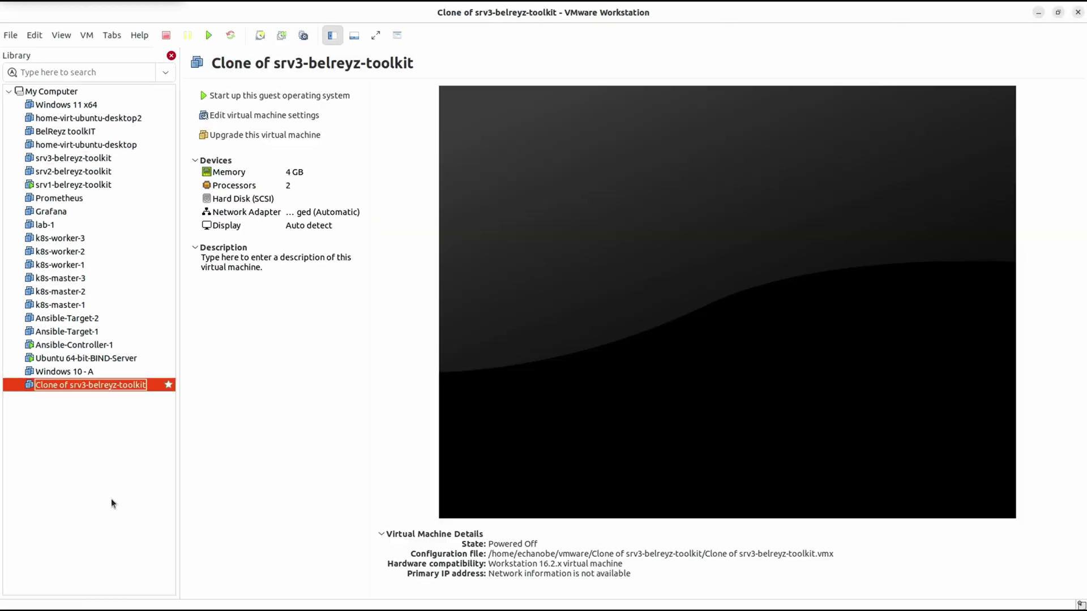
click(274, 97)
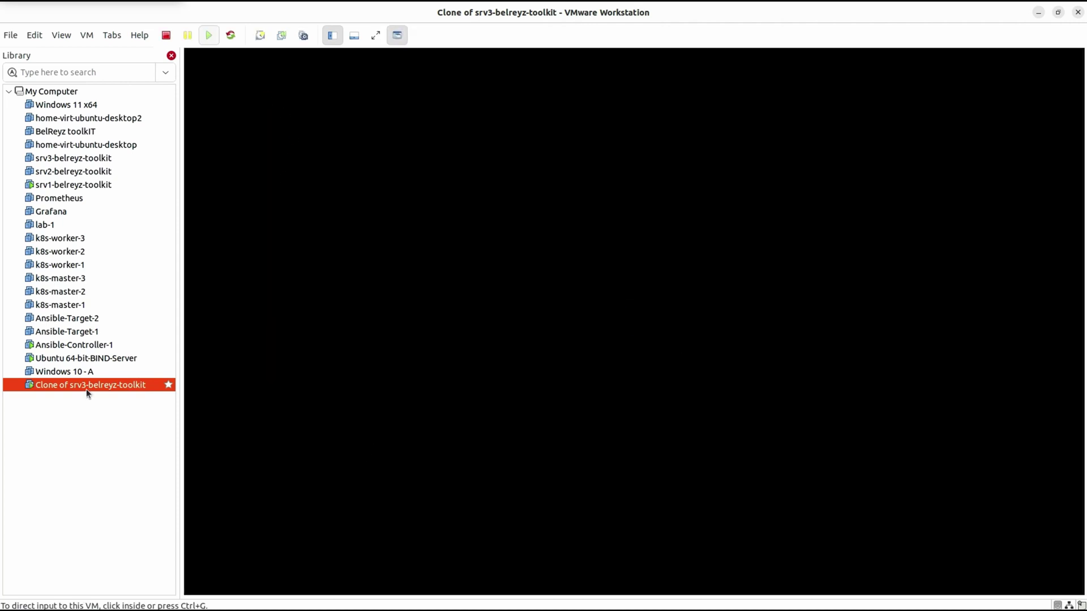
click(400, 181)
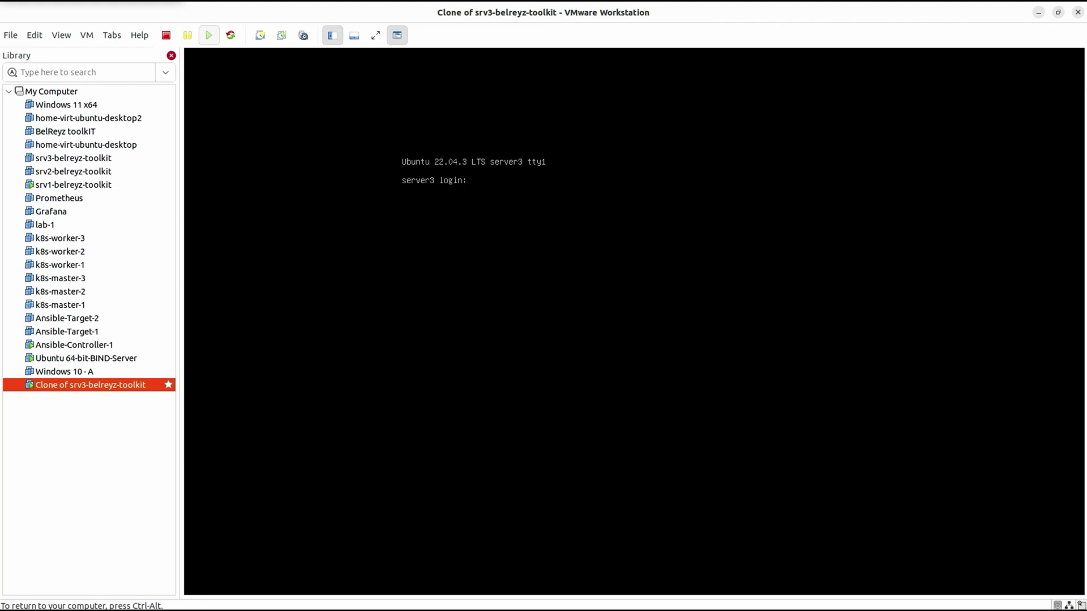
text(belreyztoolkit)
key(Return)
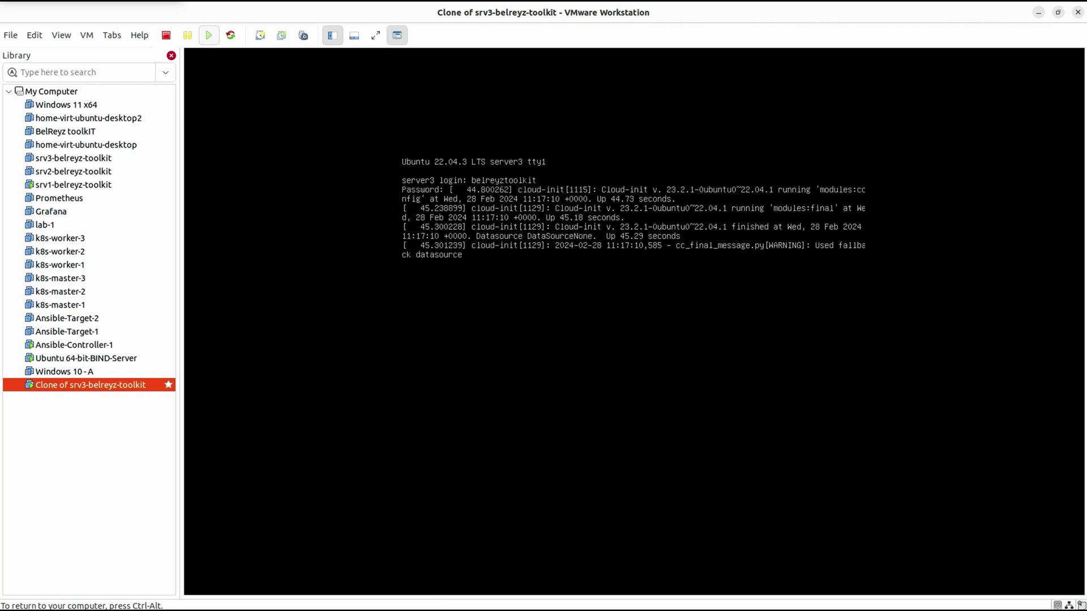
key(Return)
key(Return)
key(Return)
key(Return)
- Confirm the IP 192.168.50.32 with hostname -I and resolve facebook.com with dig
text(hostname)
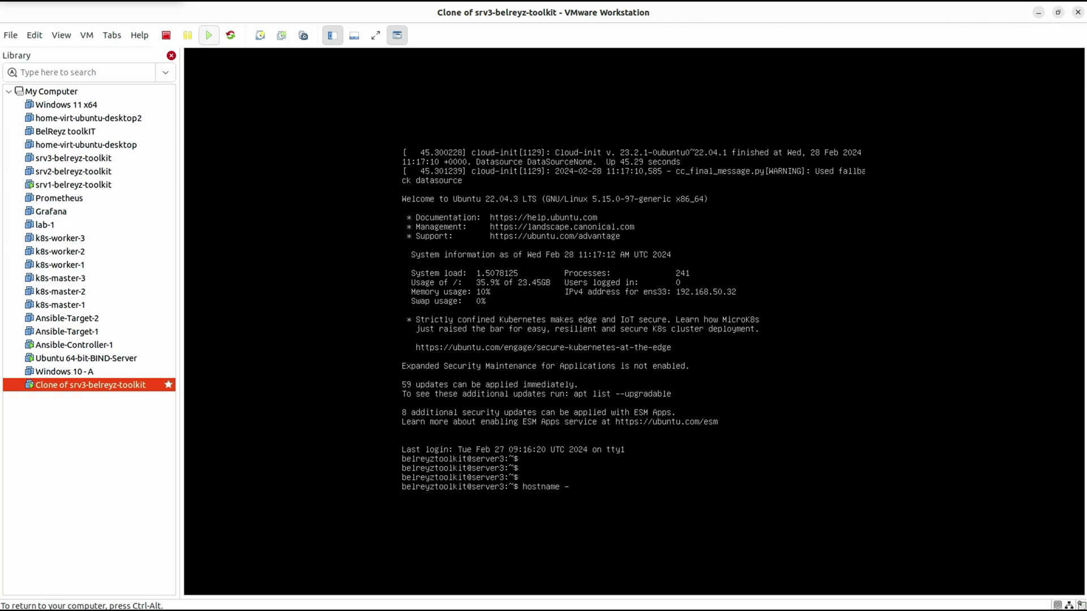
text( -I)
key(Return)
key(Return)
key(Return)
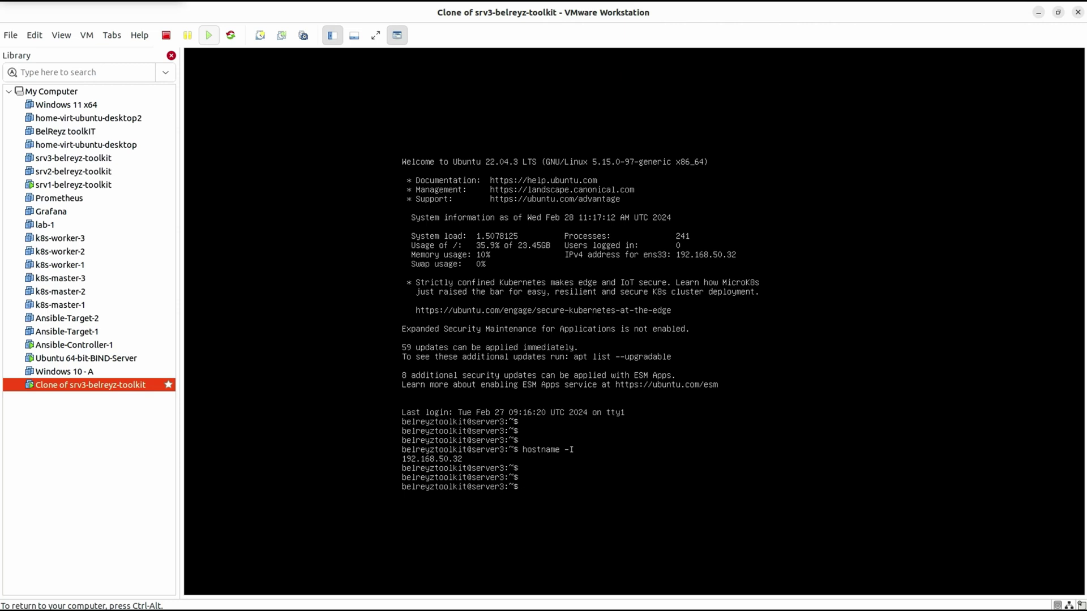
text(dig faceboo)
text(om)
key(Return)
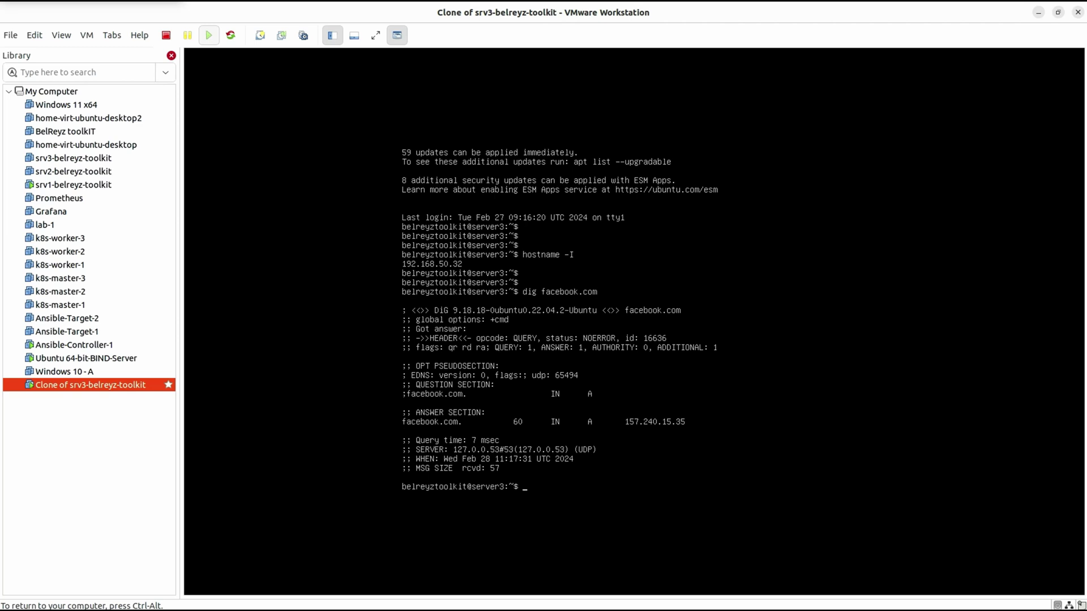
key(Return)
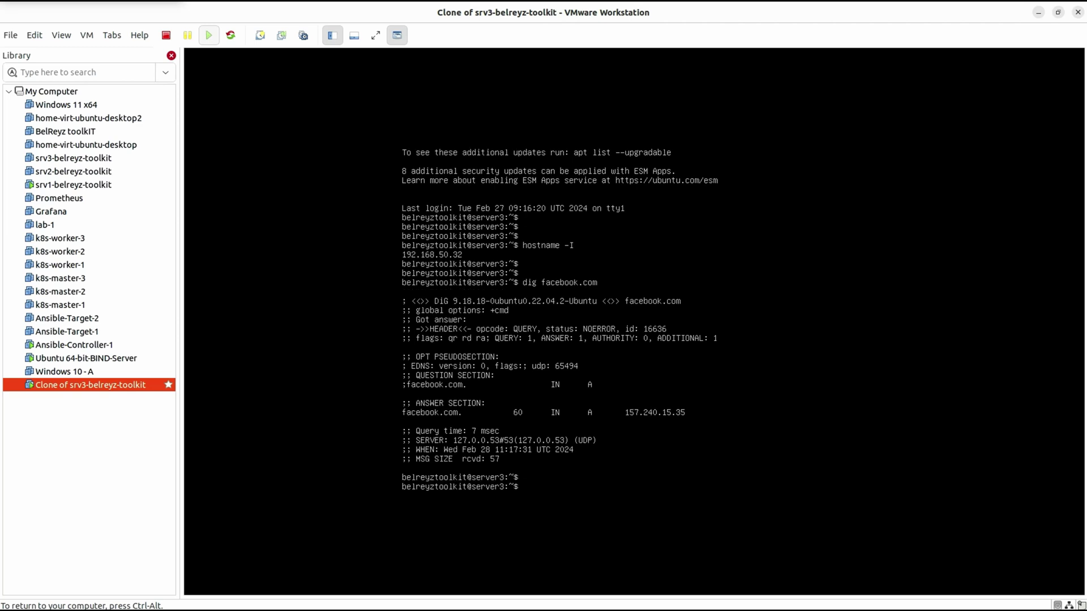